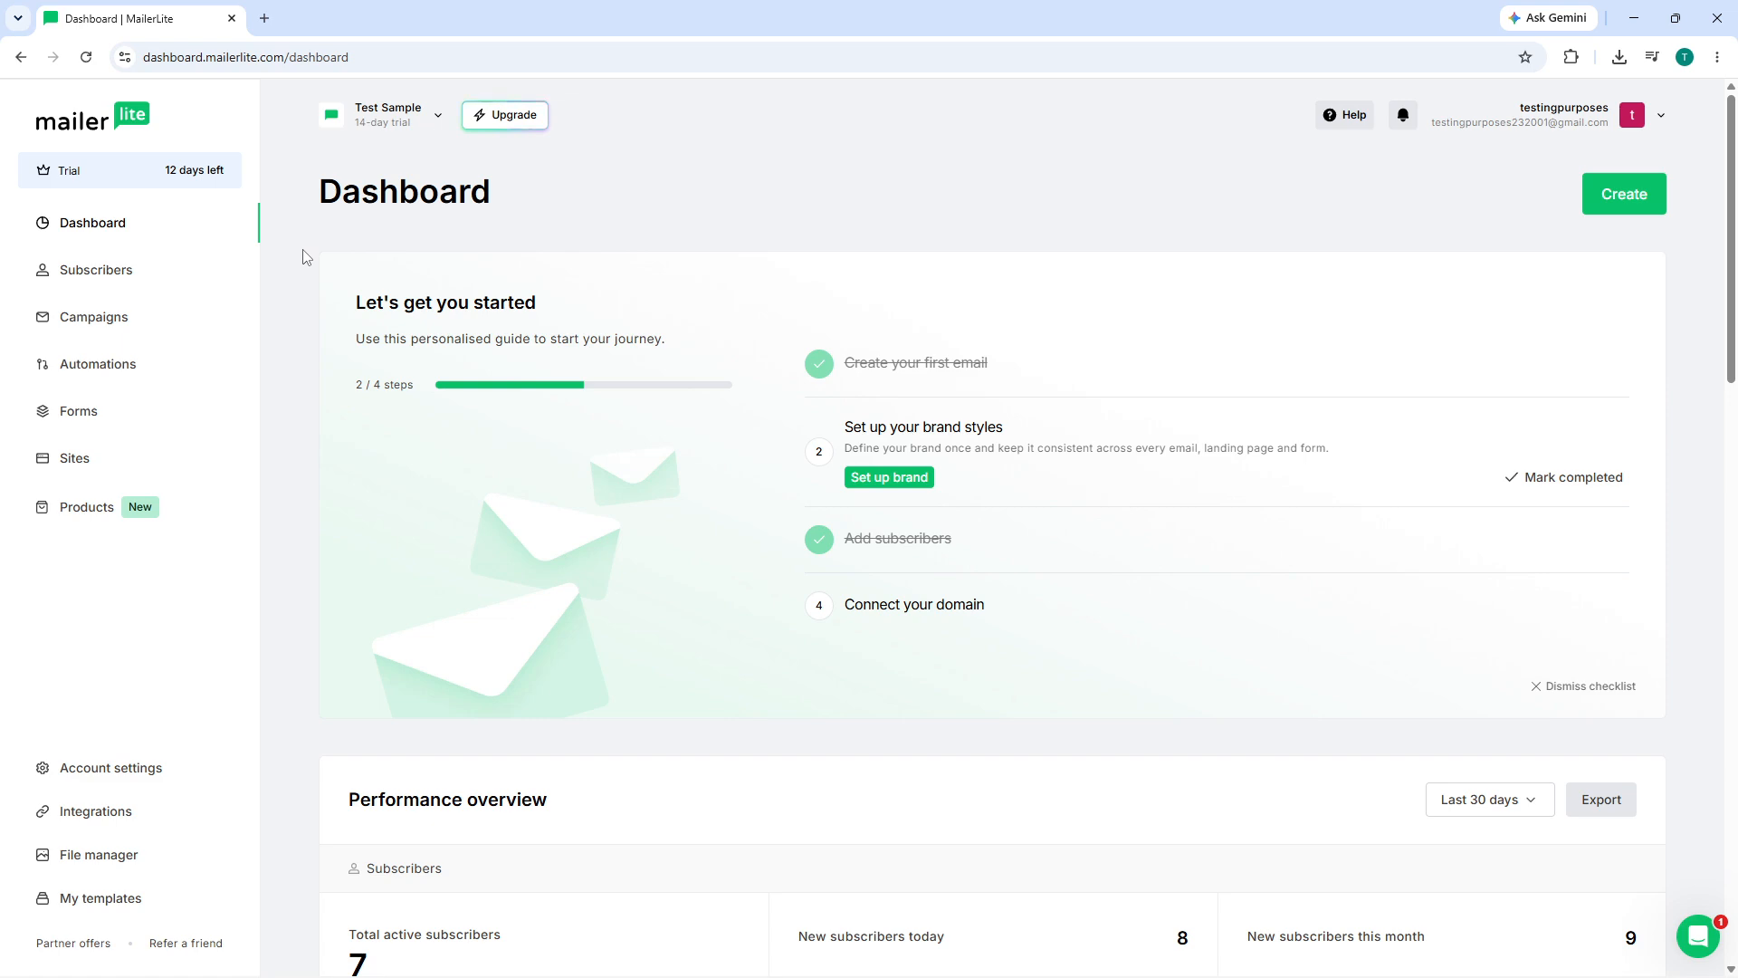
- Look over the MailerLite dashboard and briefly check the account menu
{"action": "scroll", "coordinate": [318, 268], "scroll_direction": "down", "scroll_amount": 4}
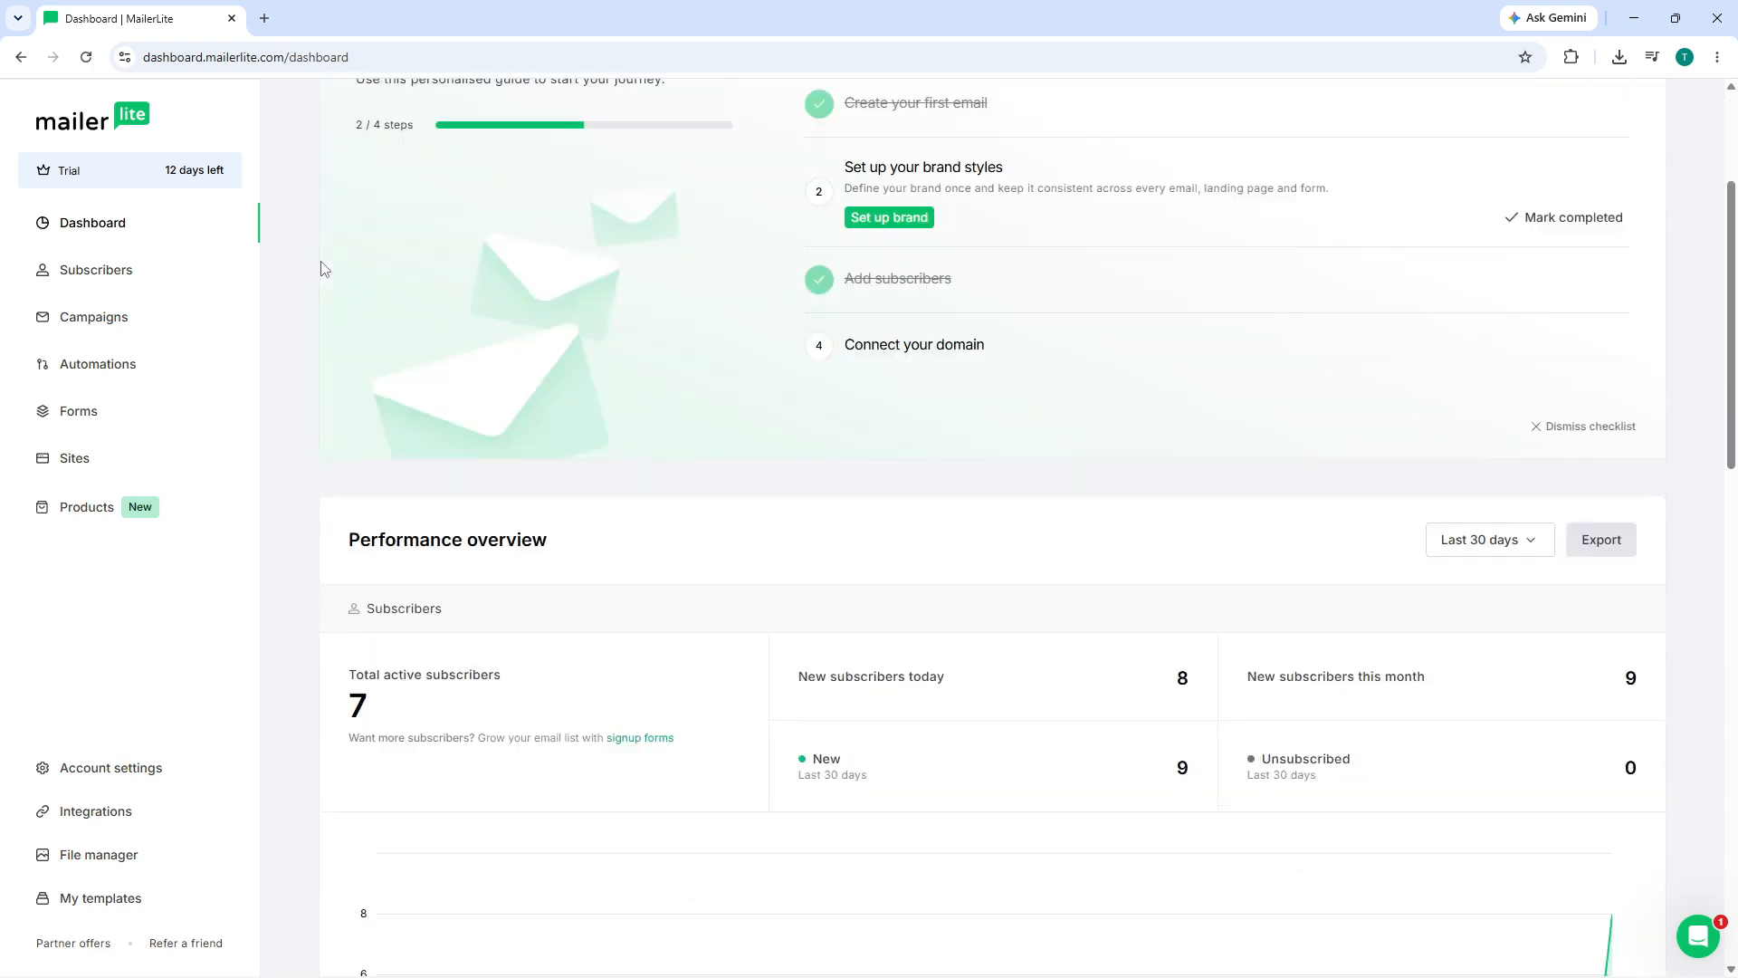
{"action": "scroll", "coordinate": [323, 269], "scroll_direction": "up", "scroll_amount": 4}
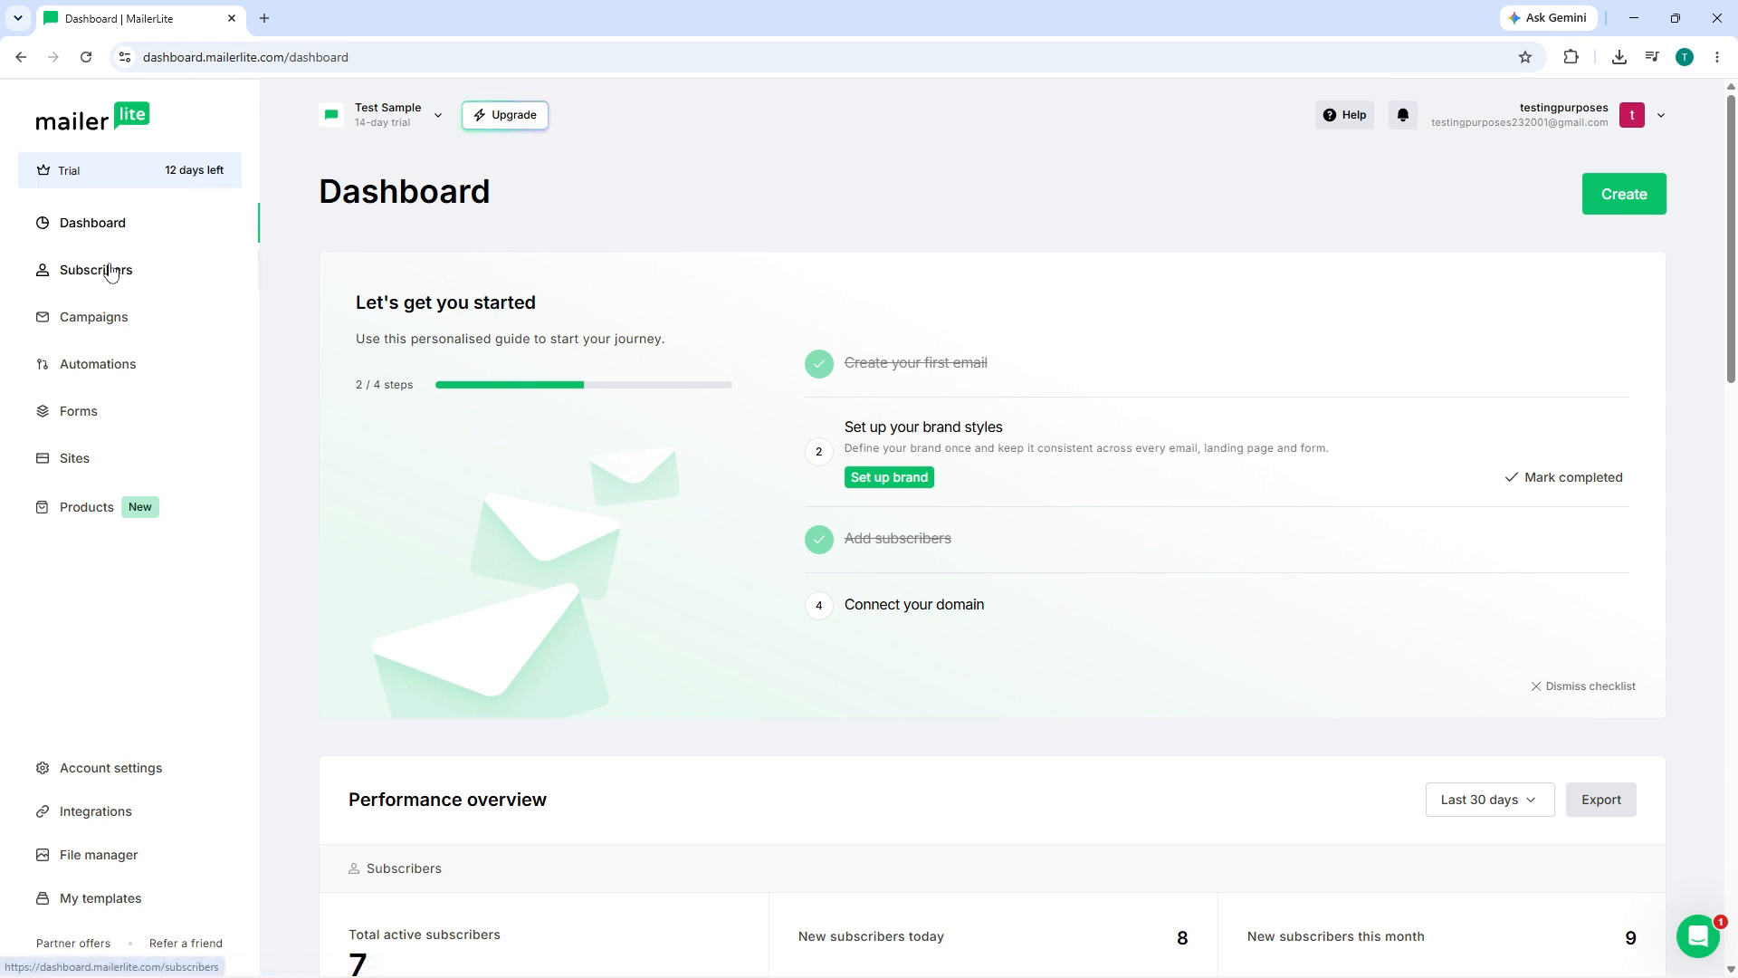
{"action": "left_click", "coordinate": [1622, 118]}
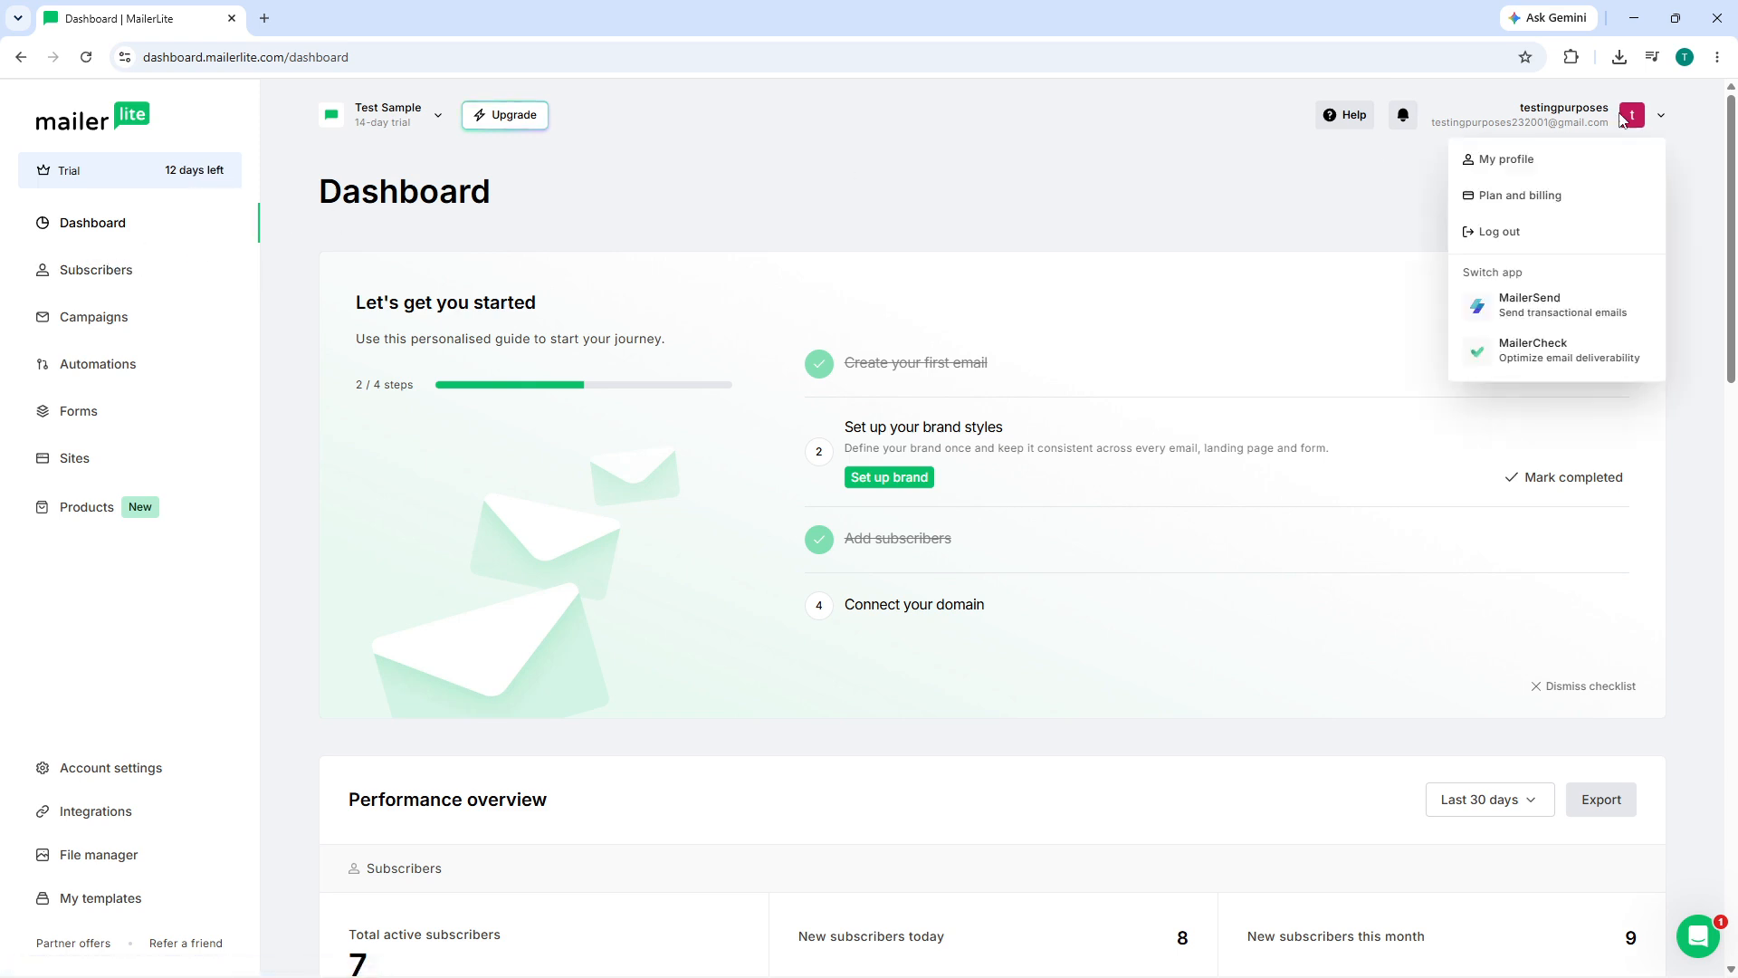
{"action": "left_click", "coordinate": [1629, 118]}
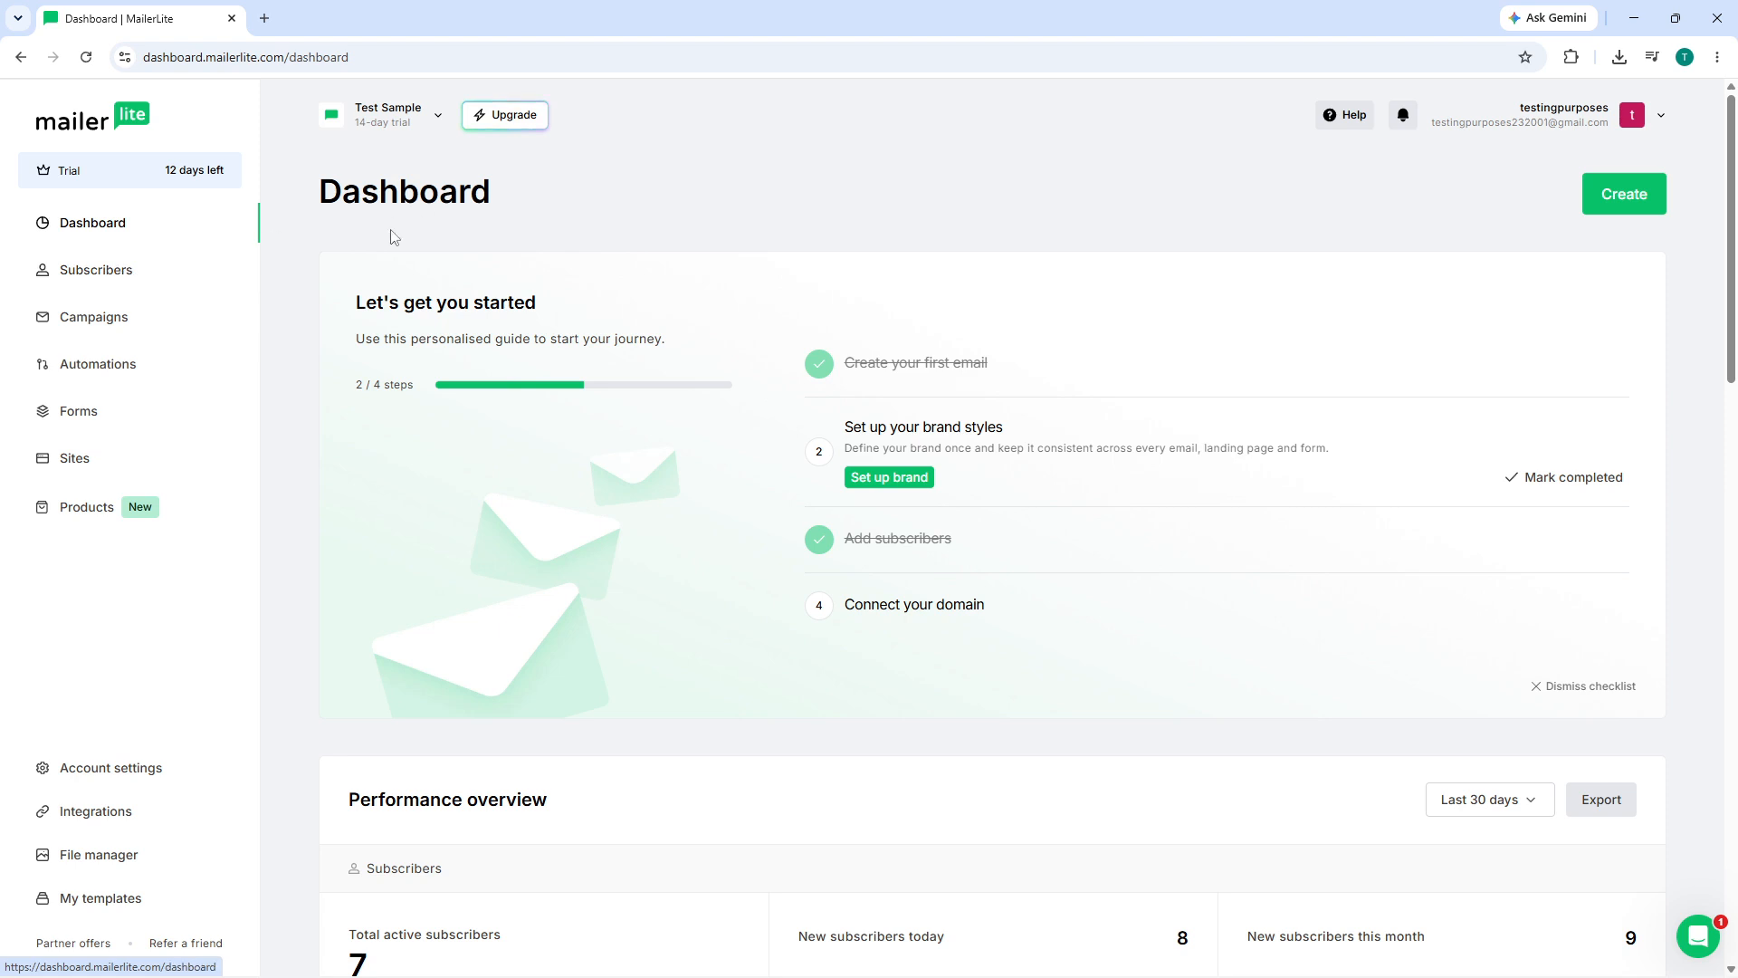
- Review the Subscribers list of 7 active subscribers and start adding new subscribers
{"action": "left_click", "coordinate": [84, 279]}
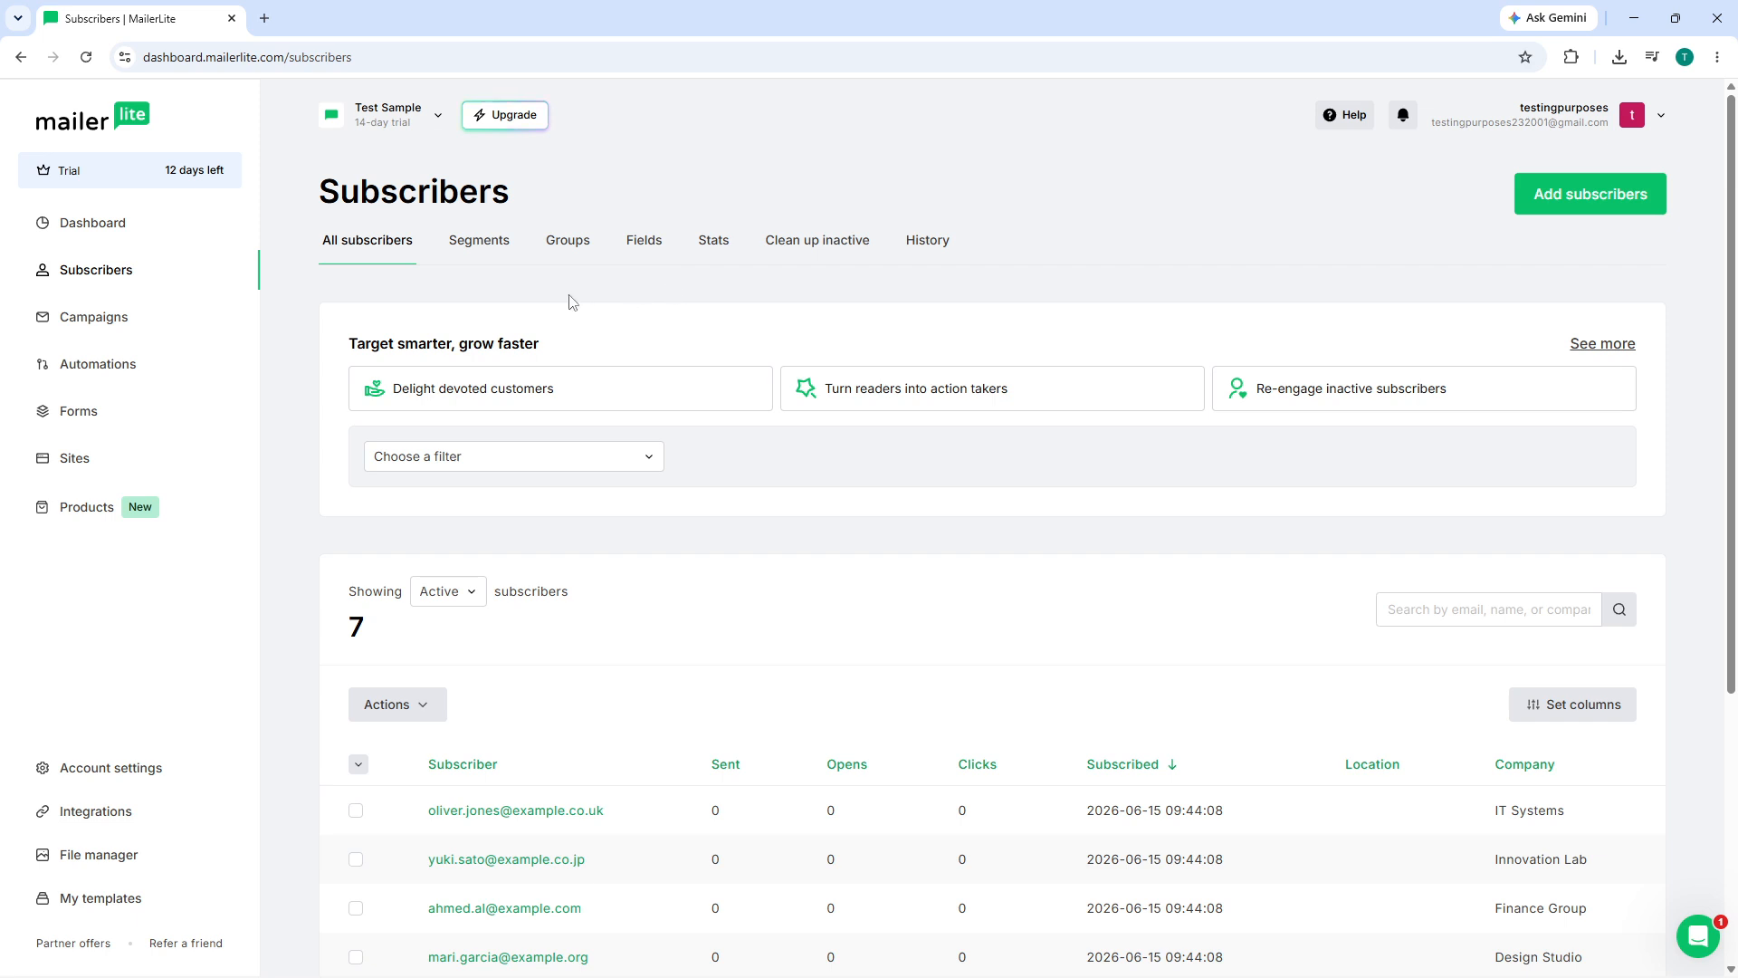
{"action": "scroll", "coordinate": [613, 322], "scroll_direction": "down", "scroll_amount": 5}
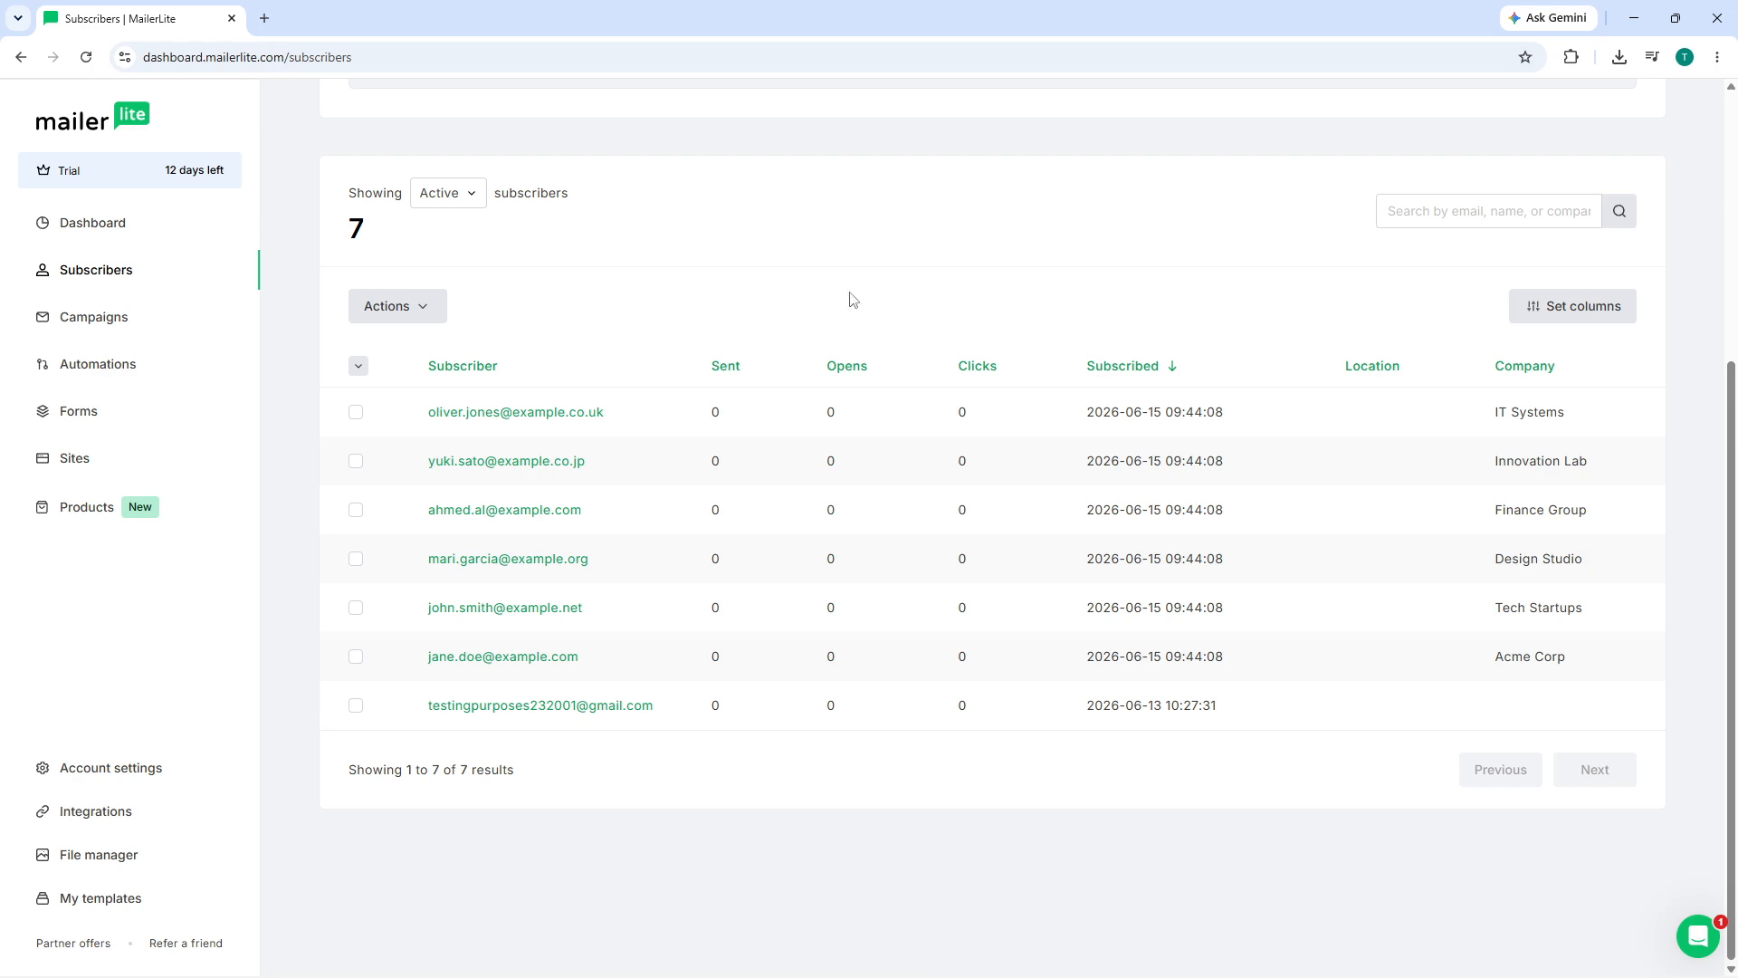
{"action": "scroll", "coordinate": [877, 272], "scroll_direction": "up", "scroll_amount": 4}
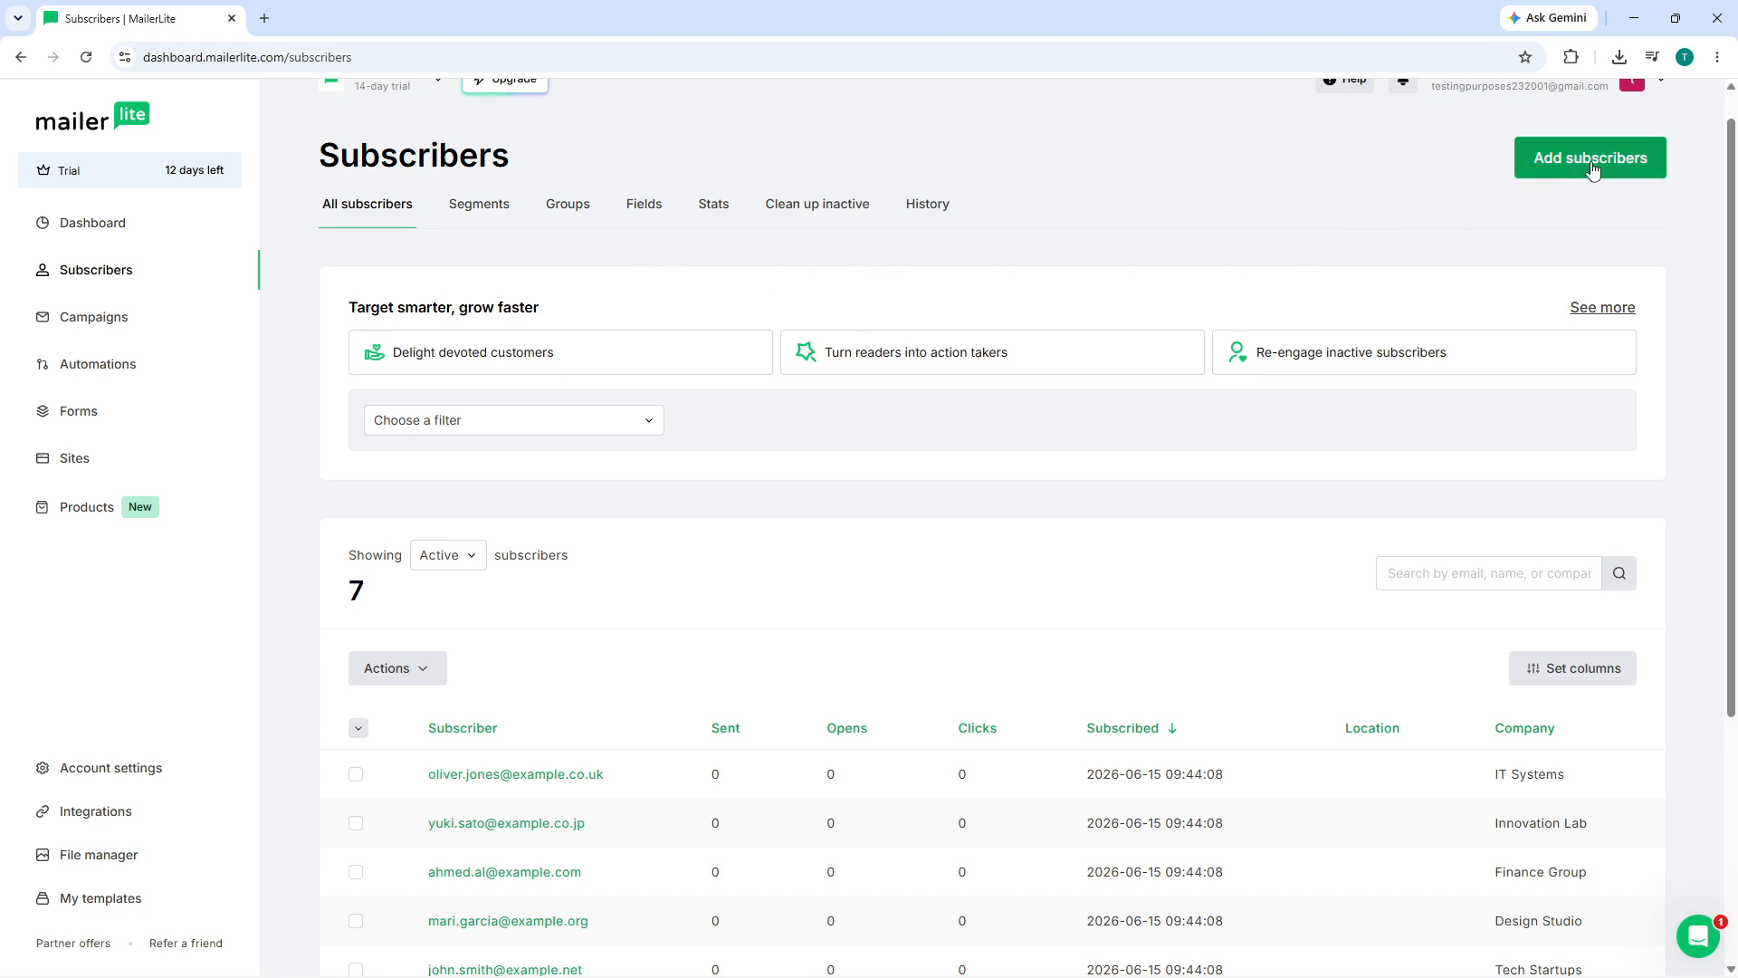
{"action": "left_click", "coordinate": [1521, 176]}
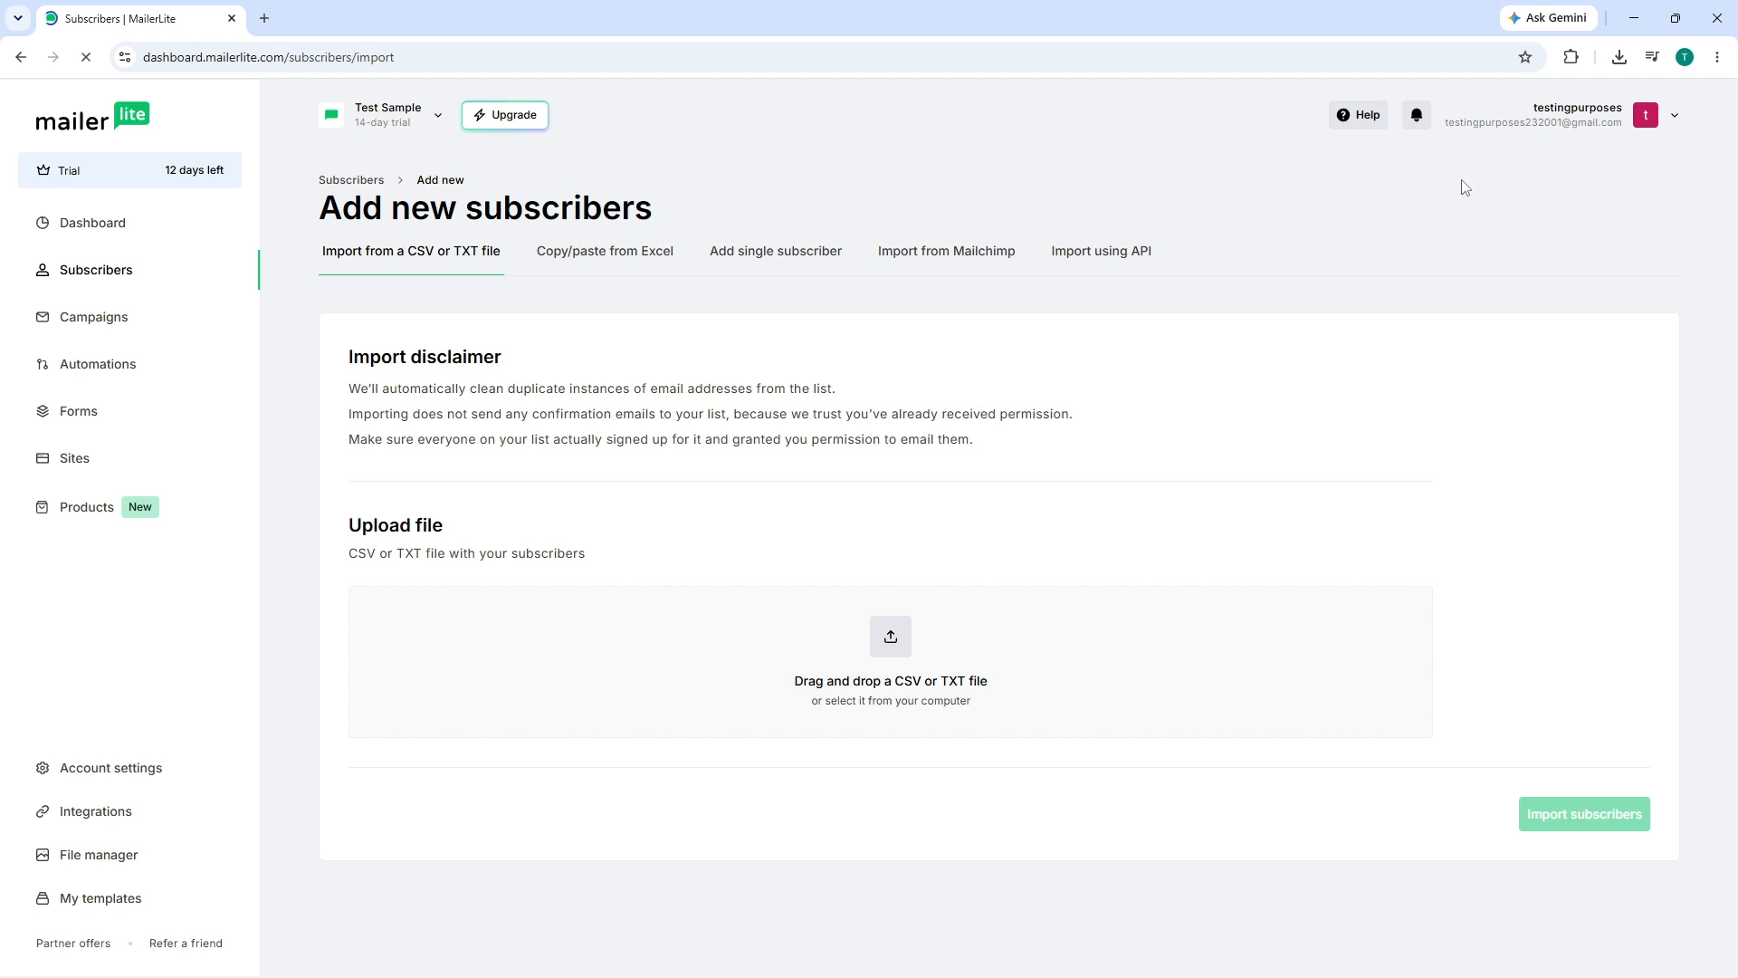
- Switch to the Add single subscriber form with the Email field ready for input
{"action": "left_click", "coordinate": [779, 273]}
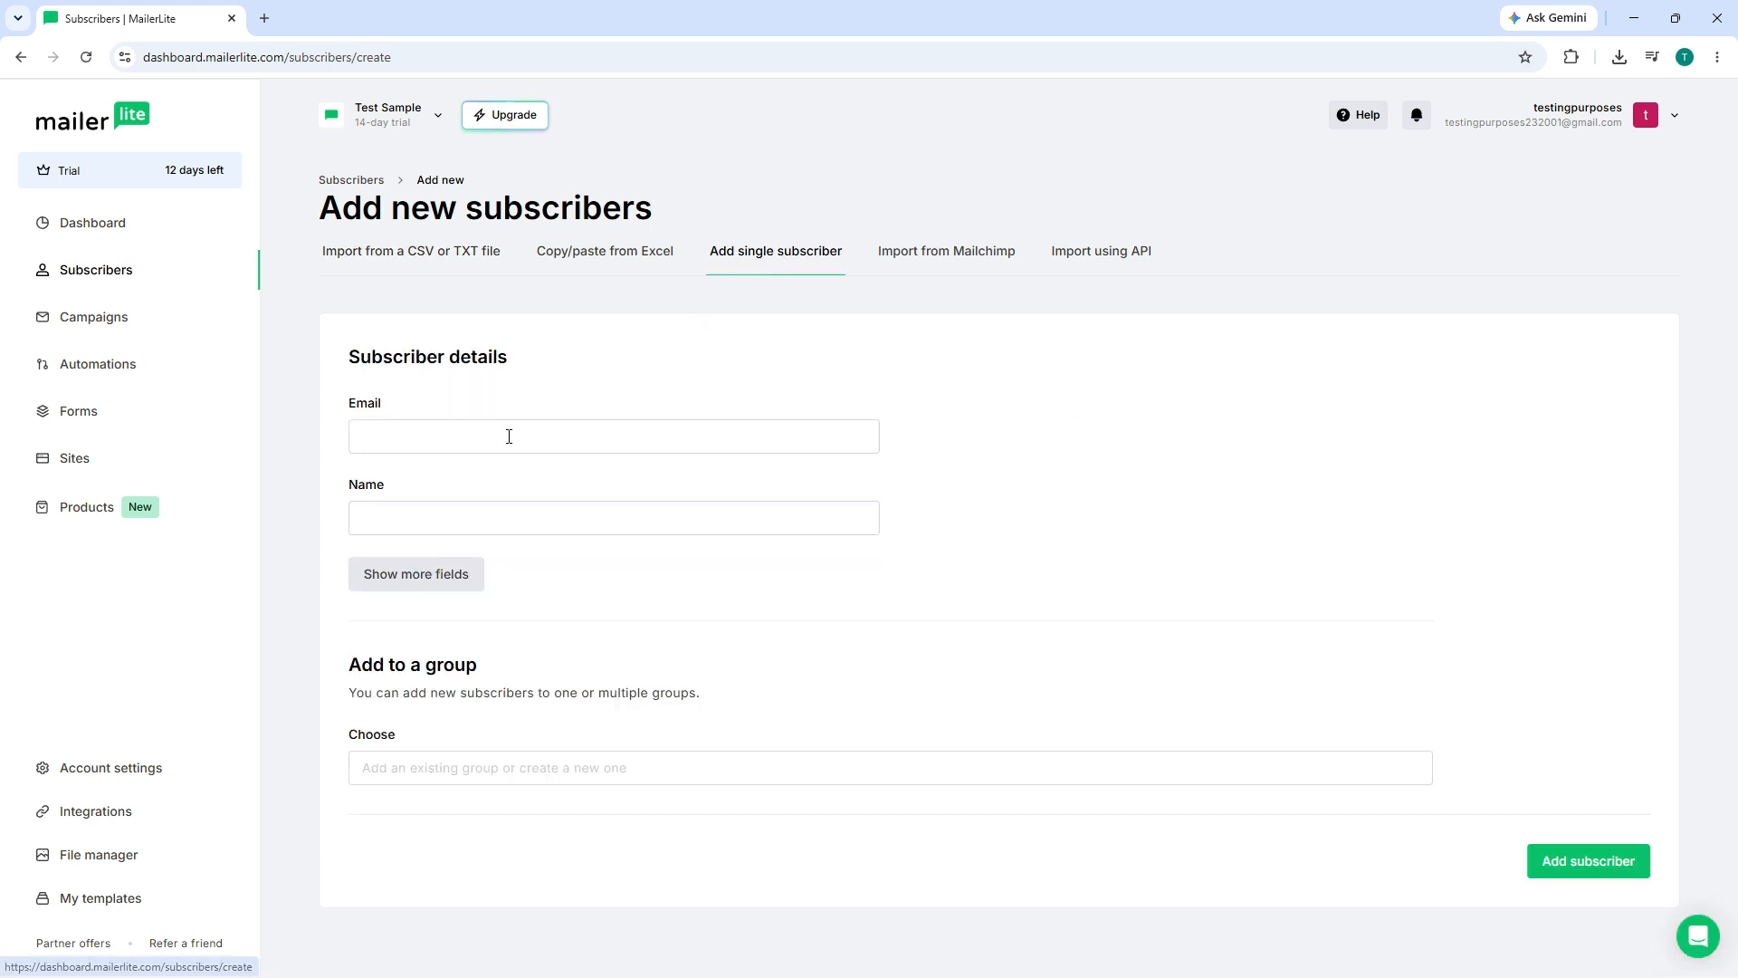
{"action": "left_click", "coordinate": [509, 436]}
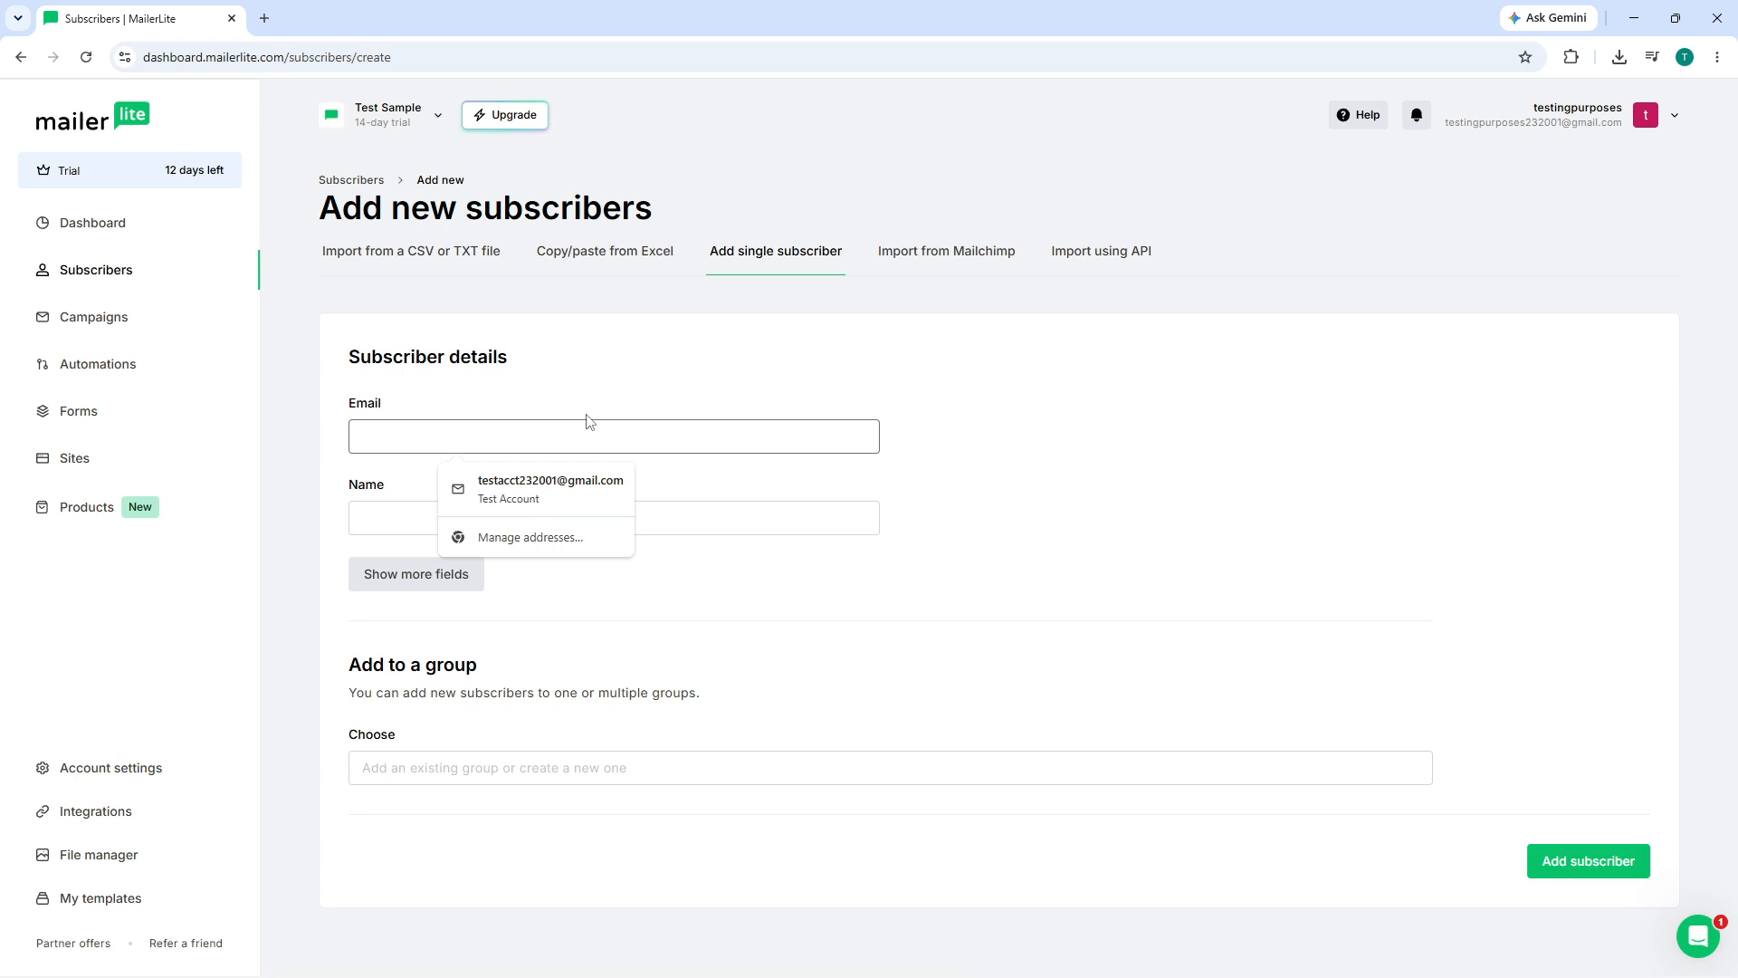
- Fill in the subscriber's email from autofill and replace the placeholder name with the new first name
{"action": "type", "text": "sample@gmail.com"}
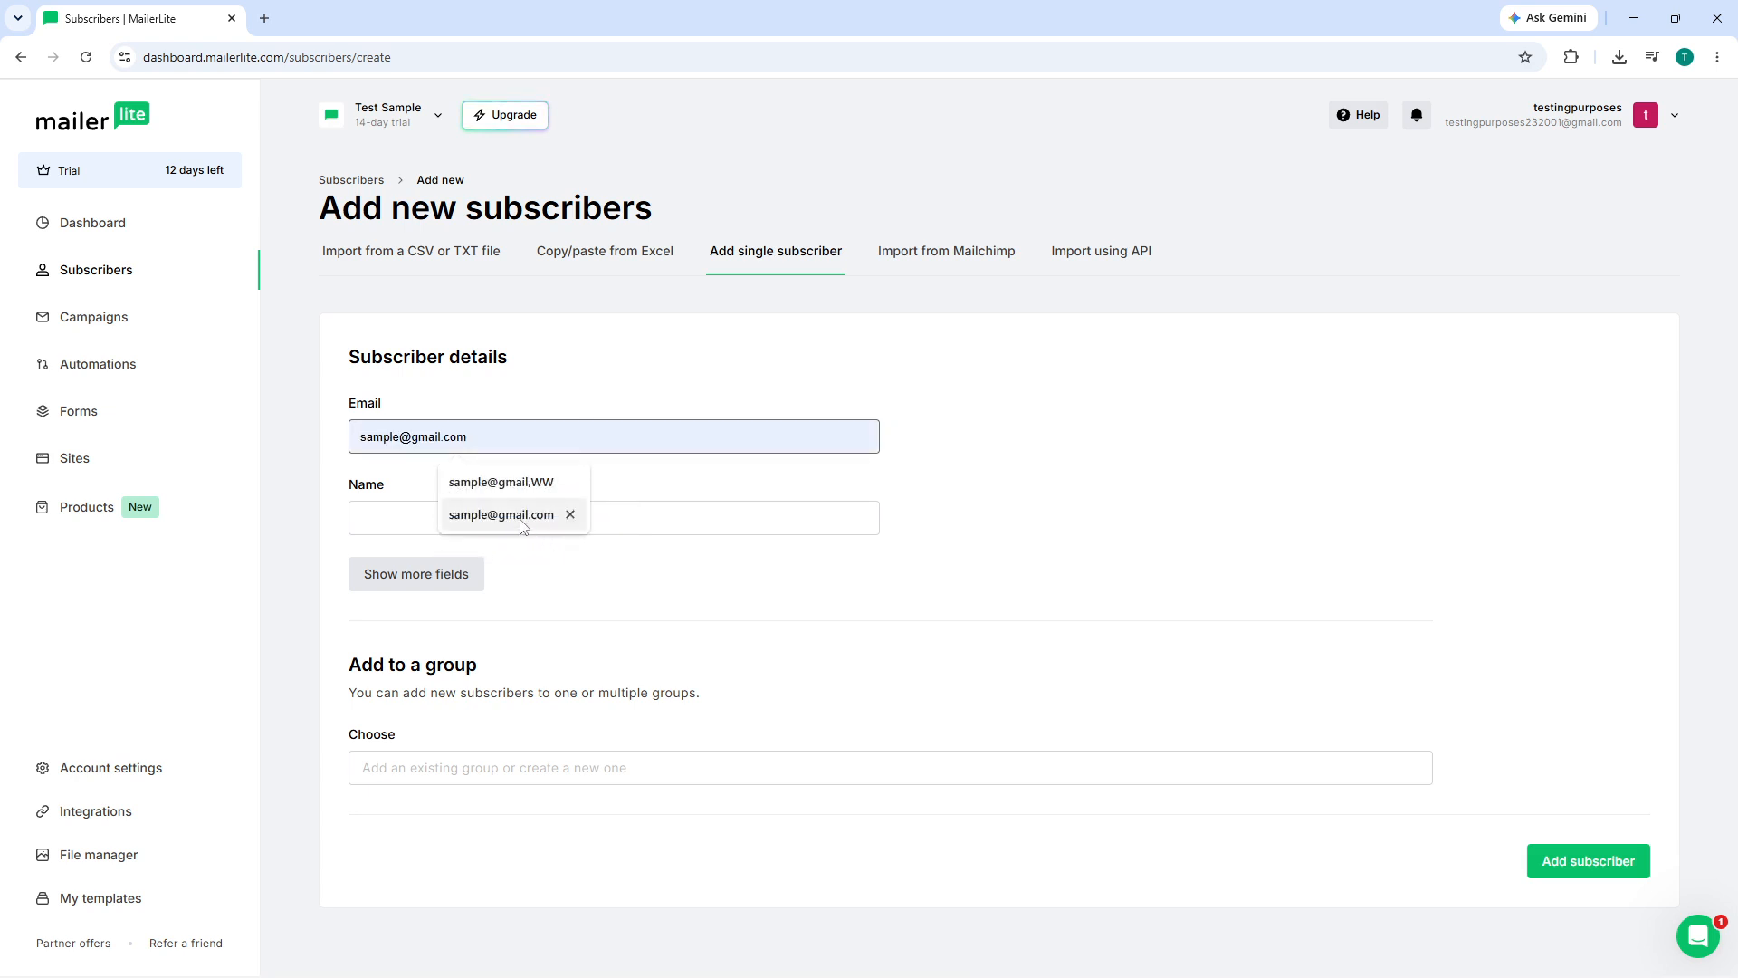
{"action": "left_click", "coordinate": [523, 515]}
{"action": "left_click", "coordinate": [436, 516]}
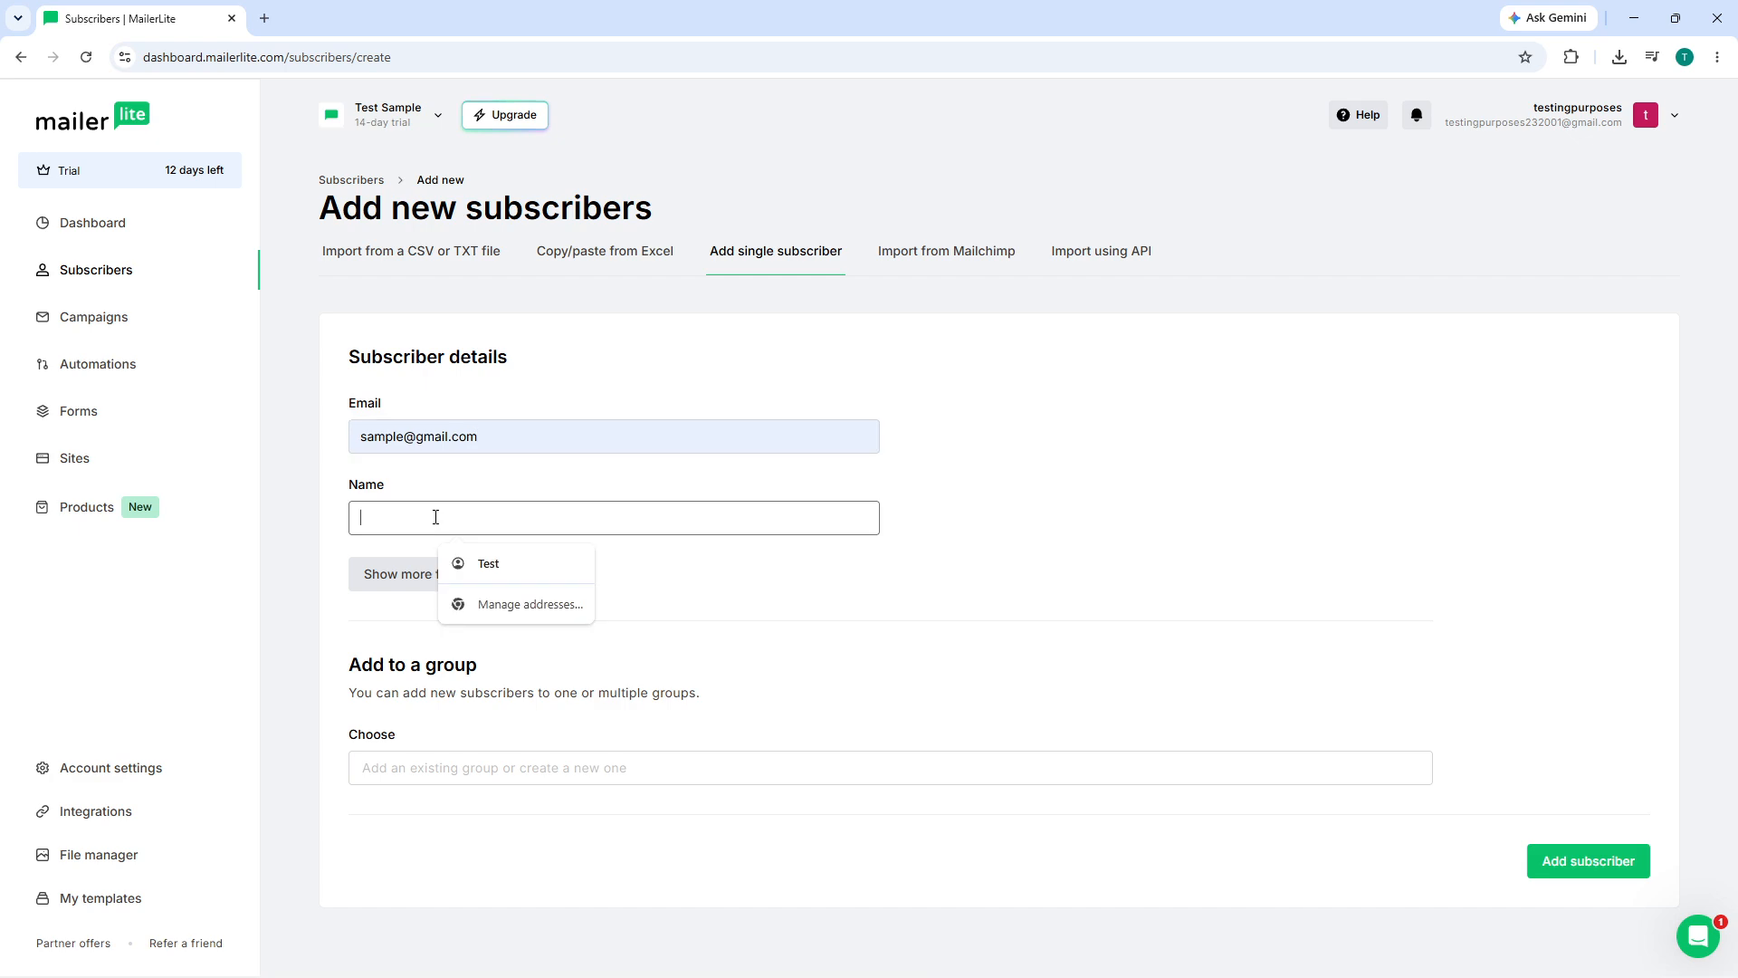
{"action": "left_click", "coordinate": [480, 563]}
{"action": "left_click", "coordinate": [544, 499]}
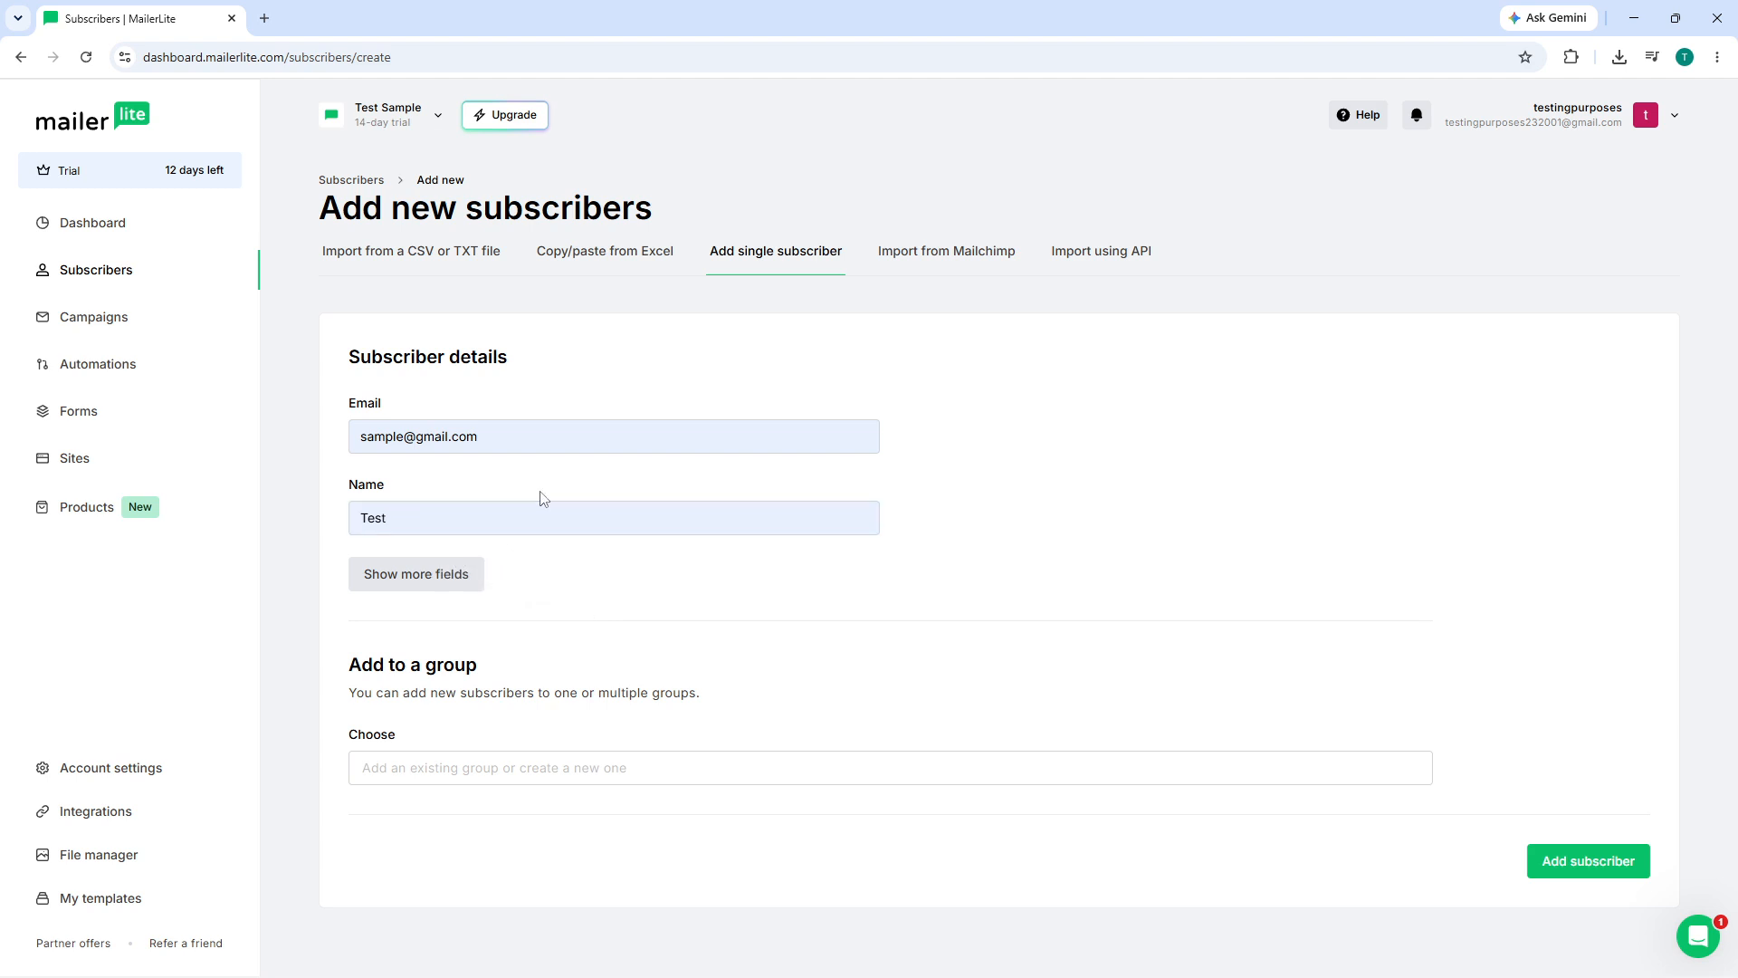
{"action": "left_click", "coordinate": [468, 513]}
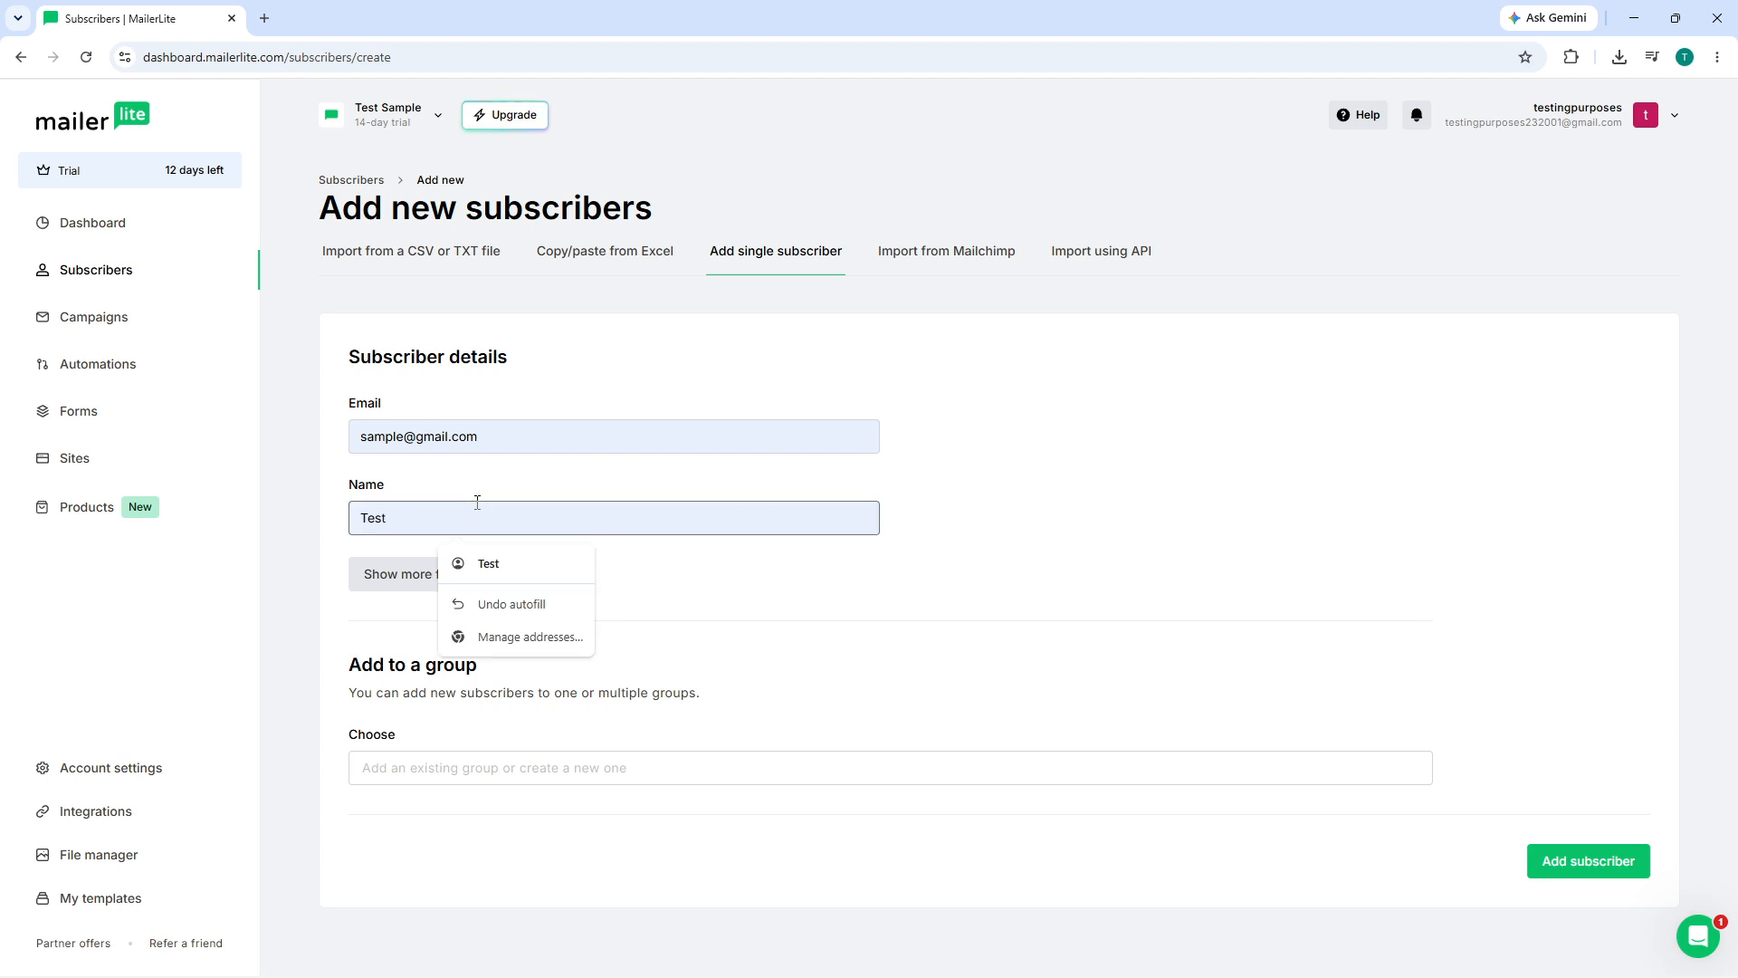
{"action": "left_click_drag", "start_coordinate": [462, 508], "coordinate": [337, 519]}
{"action": "type", "text": "Sample"}
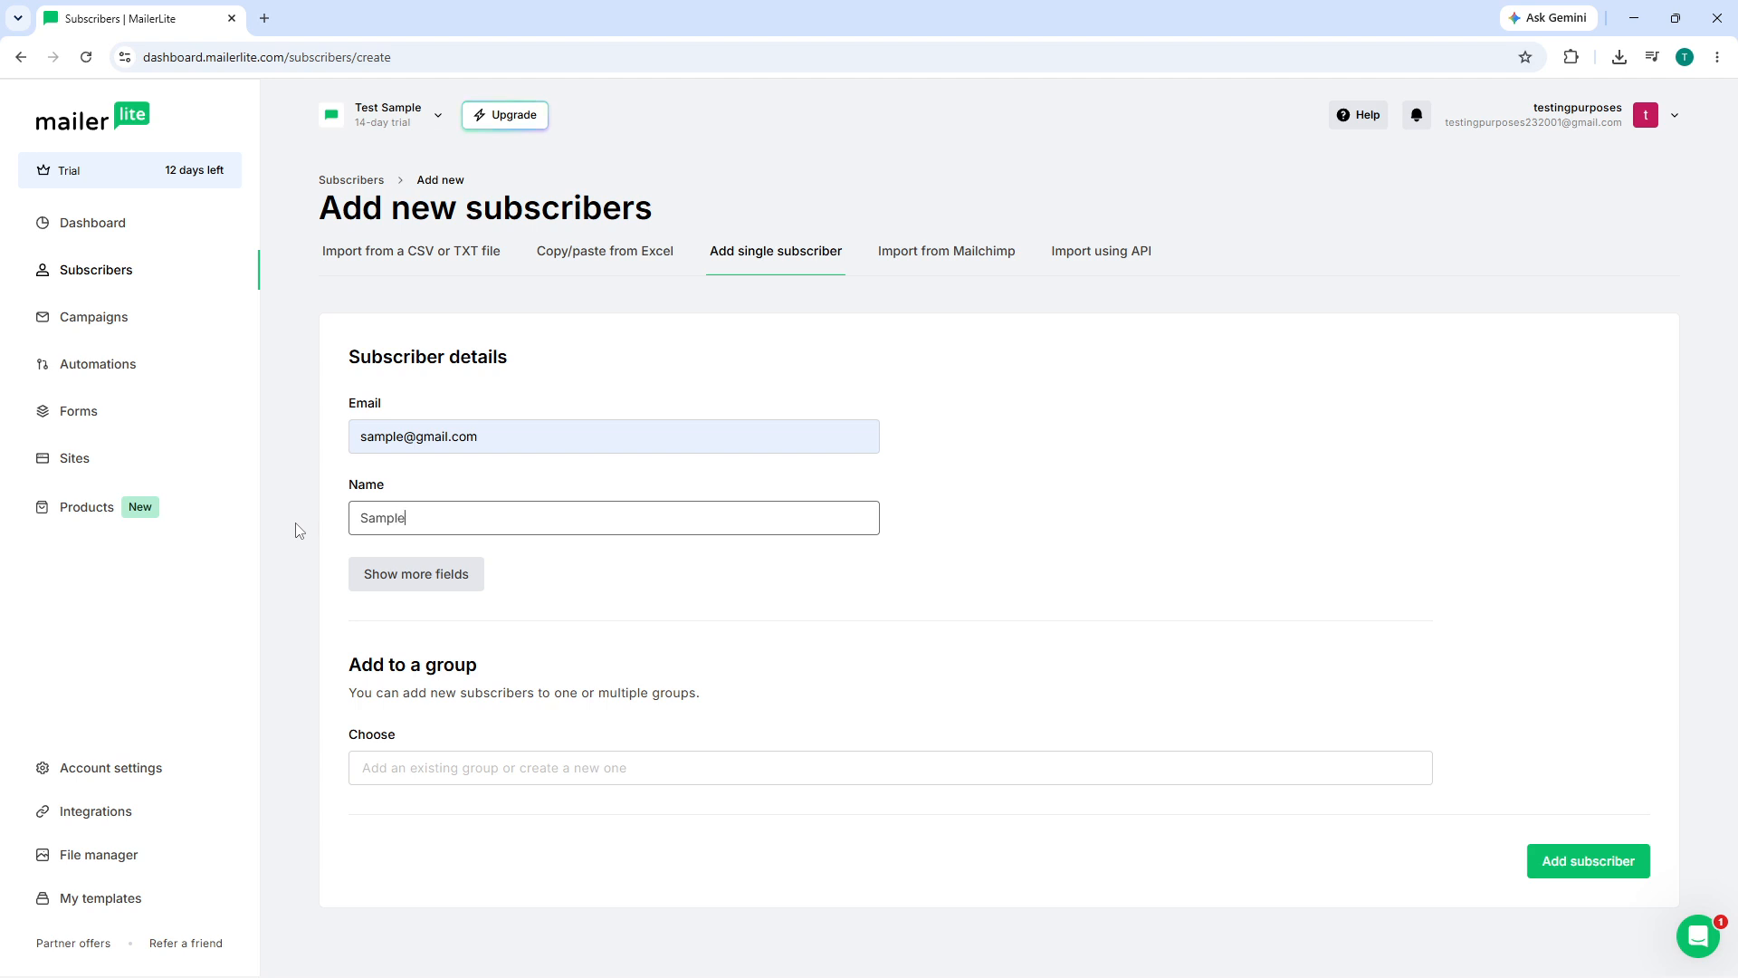
{"action": "left_click", "coordinate": [632, 585]}
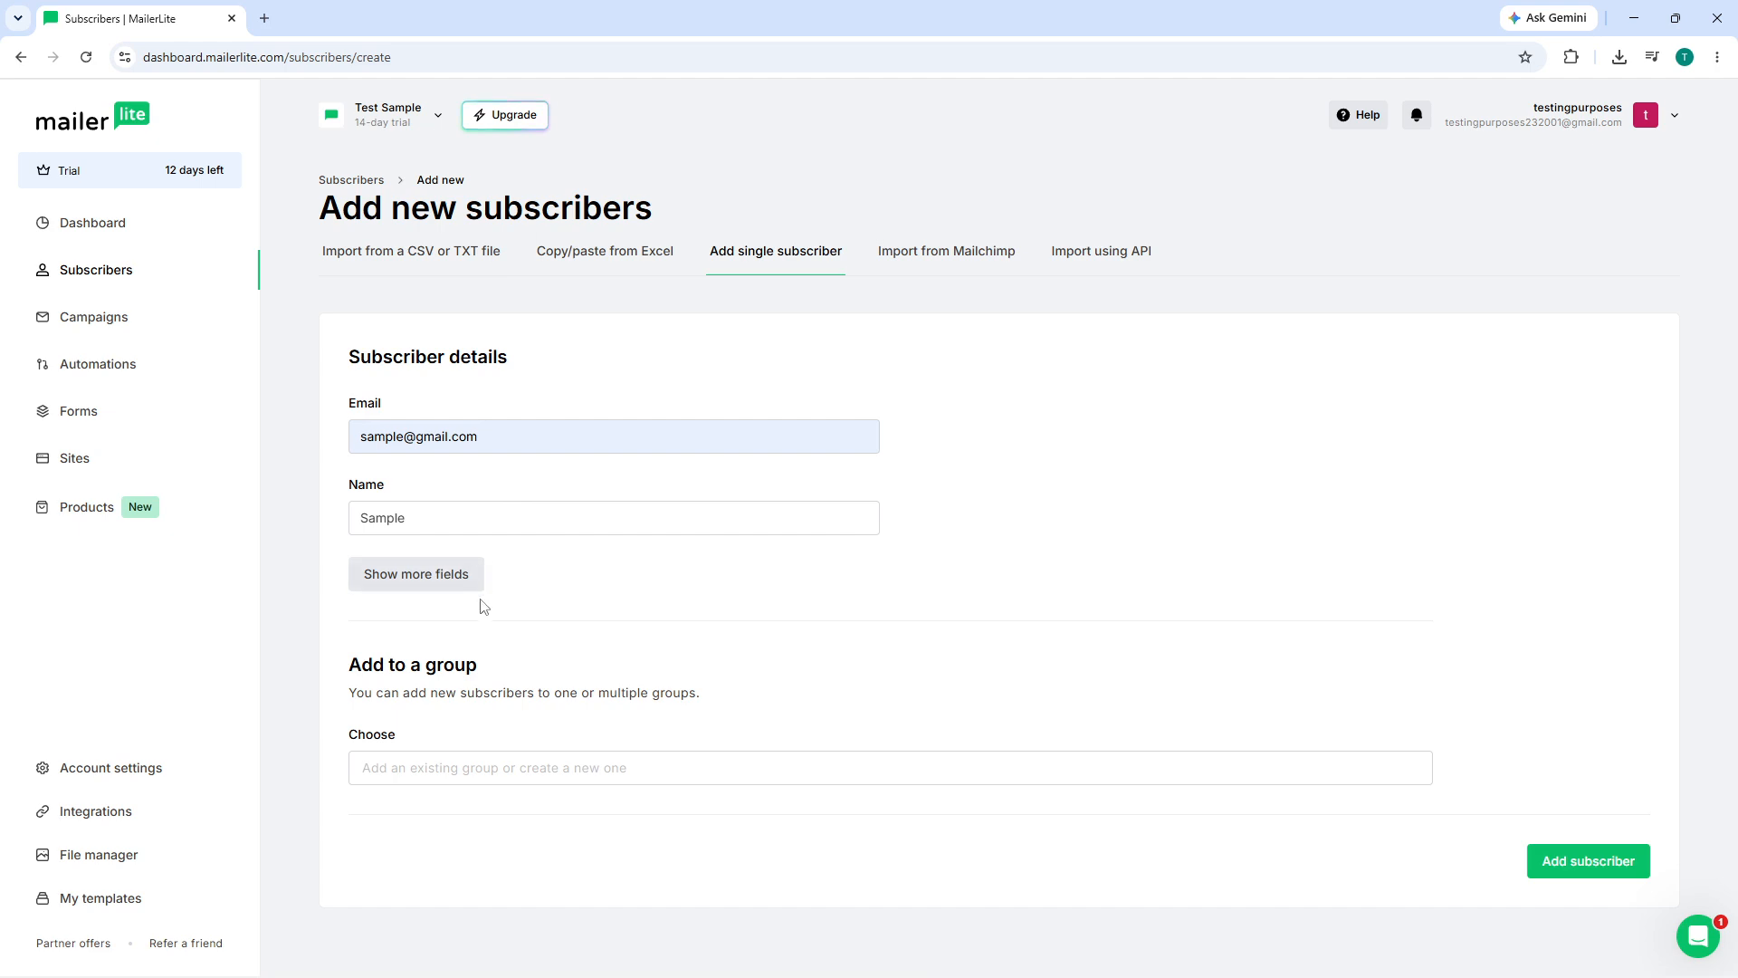
- Show the extra fields and autofill last name, country, city and state from the saved address
{"action": "left_click", "coordinate": [458, 586]}
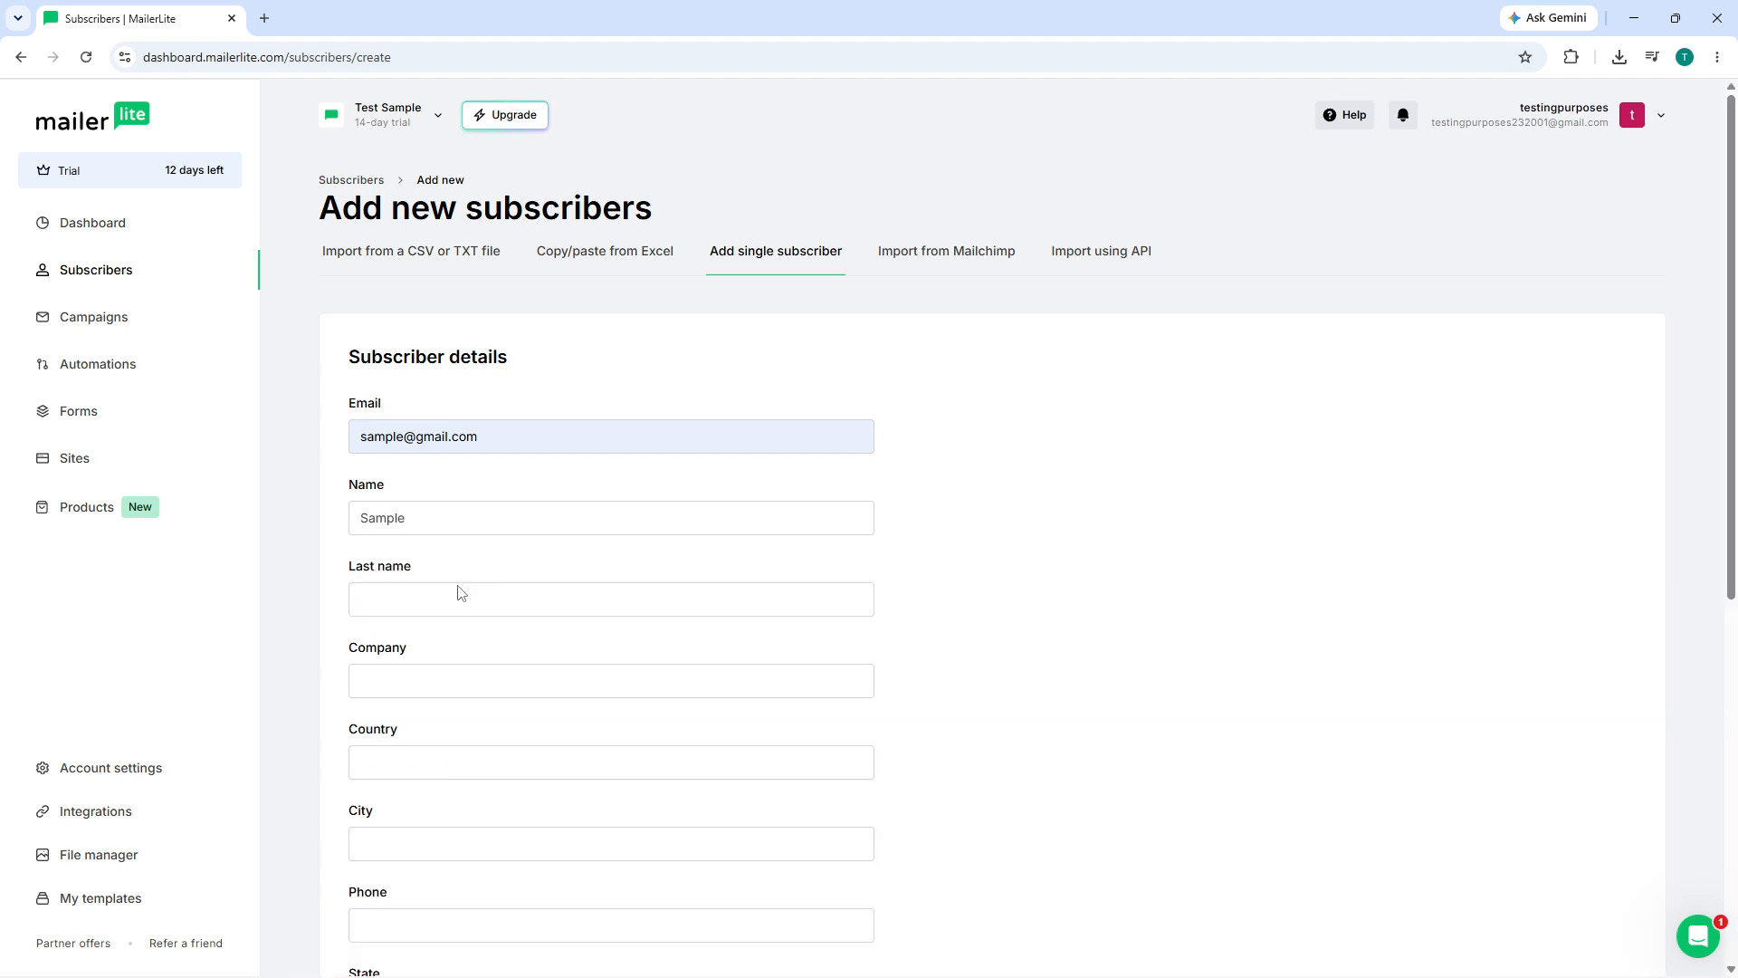
{"action": "left_click", "coordinate": [526, 606]}
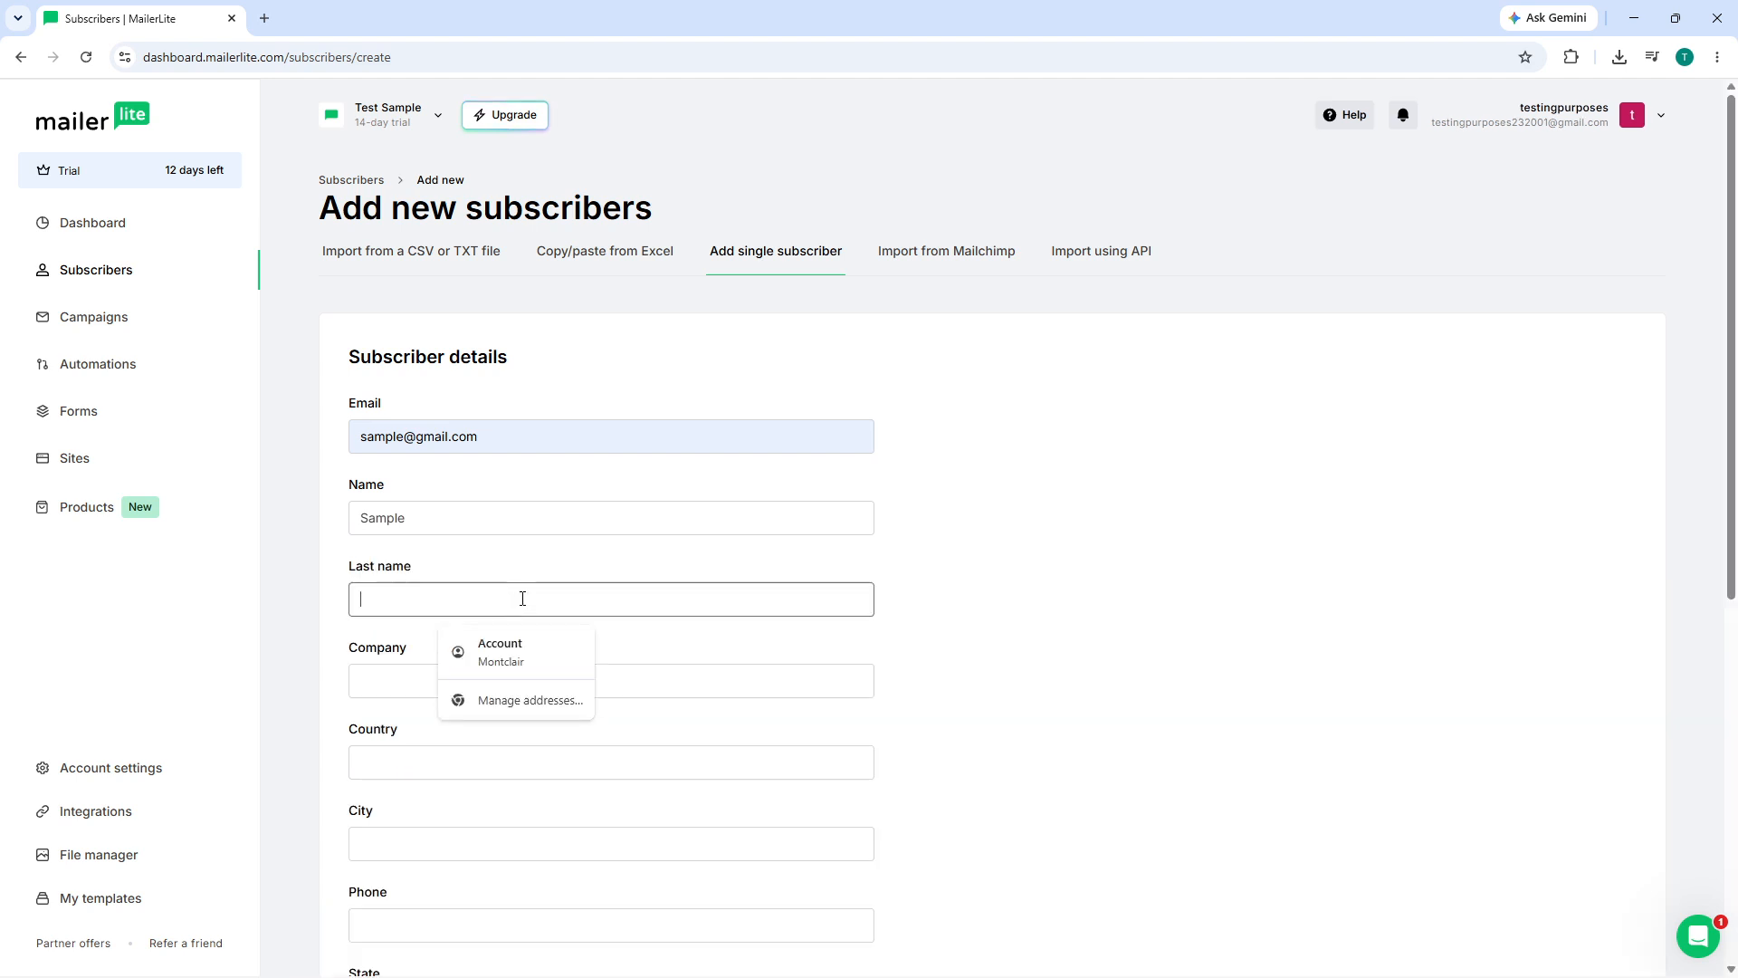
{"action": "left_click", "coordinate": [1064, 582]}
{"action": "left_click", "coordinate": [671, 598]}
{"action": "left_click", "coordinate": [562, 657]}
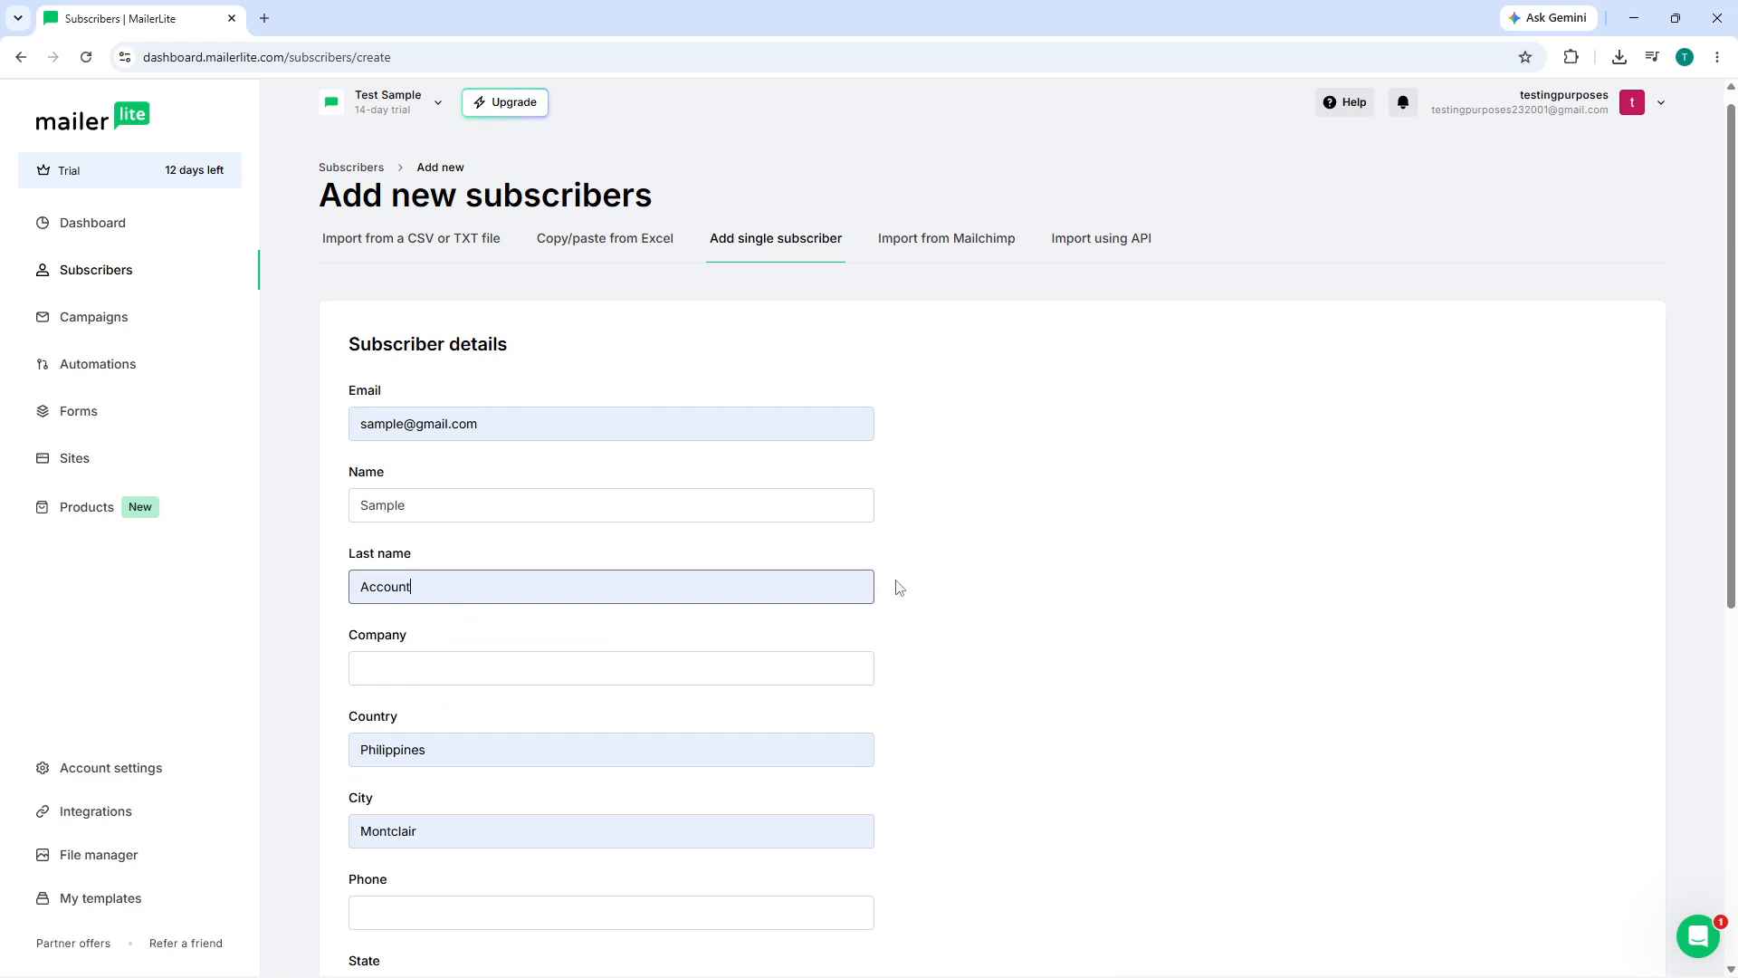
{"action": "scroll", "coordinate": [579, 571], "scroll_direction": "down", "scroll_amount": 2}
- Set the company to 'Media' and change the country to United States
{"action": "left_click", "coordinate": [496, 505]}
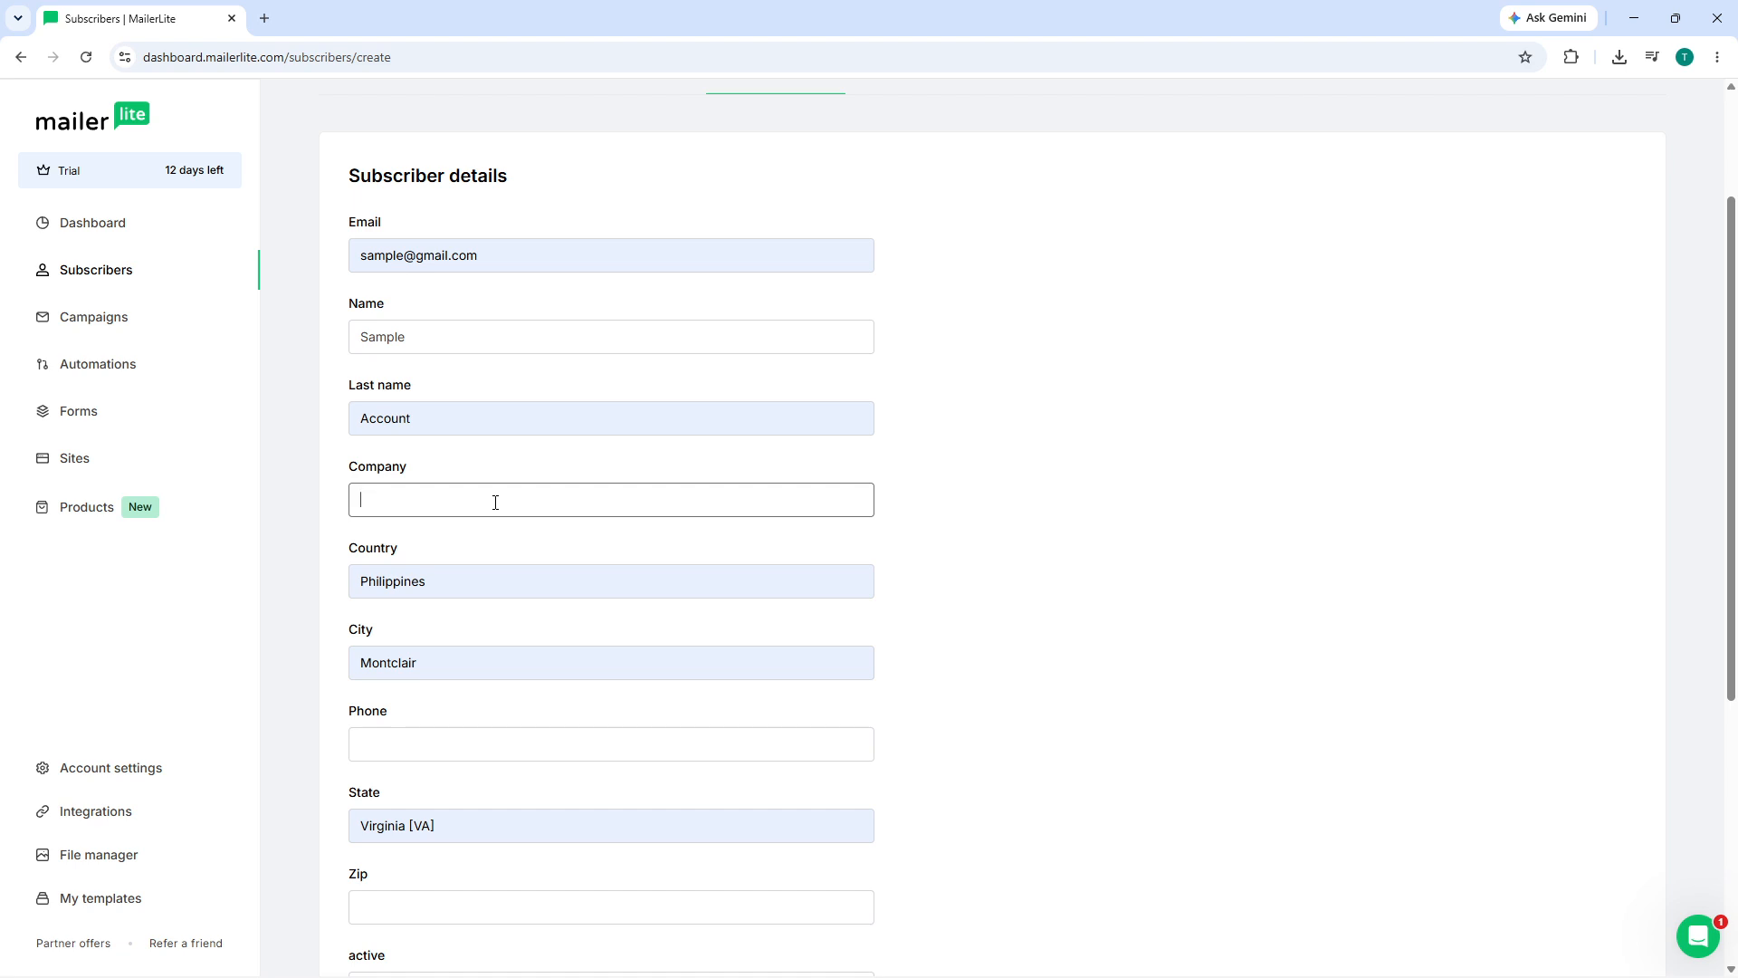
{"action": "type", "text": "Meida"}
{"action": "key", "text": "BackSpace"}
{"action": "type", "text": "dia"}
{"action": "left_click_drag", "start_coordinate": [465, 580], "coordinate": [265, 584]}
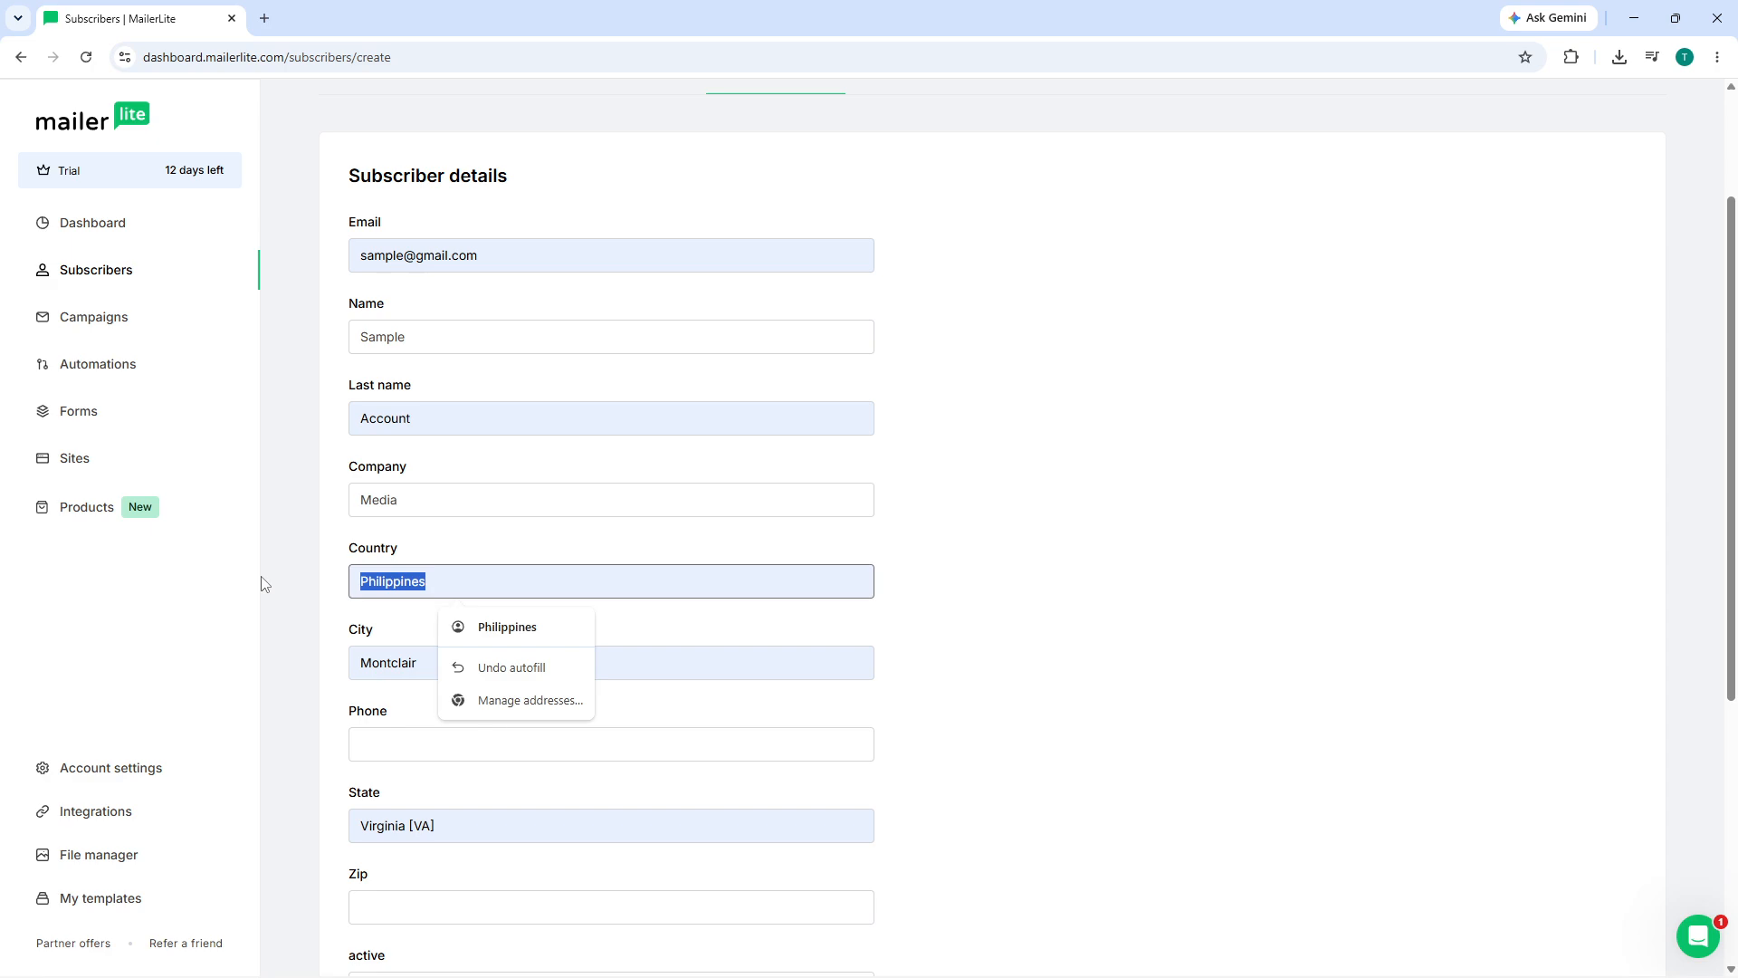
{"action": "type", "text": "United"}
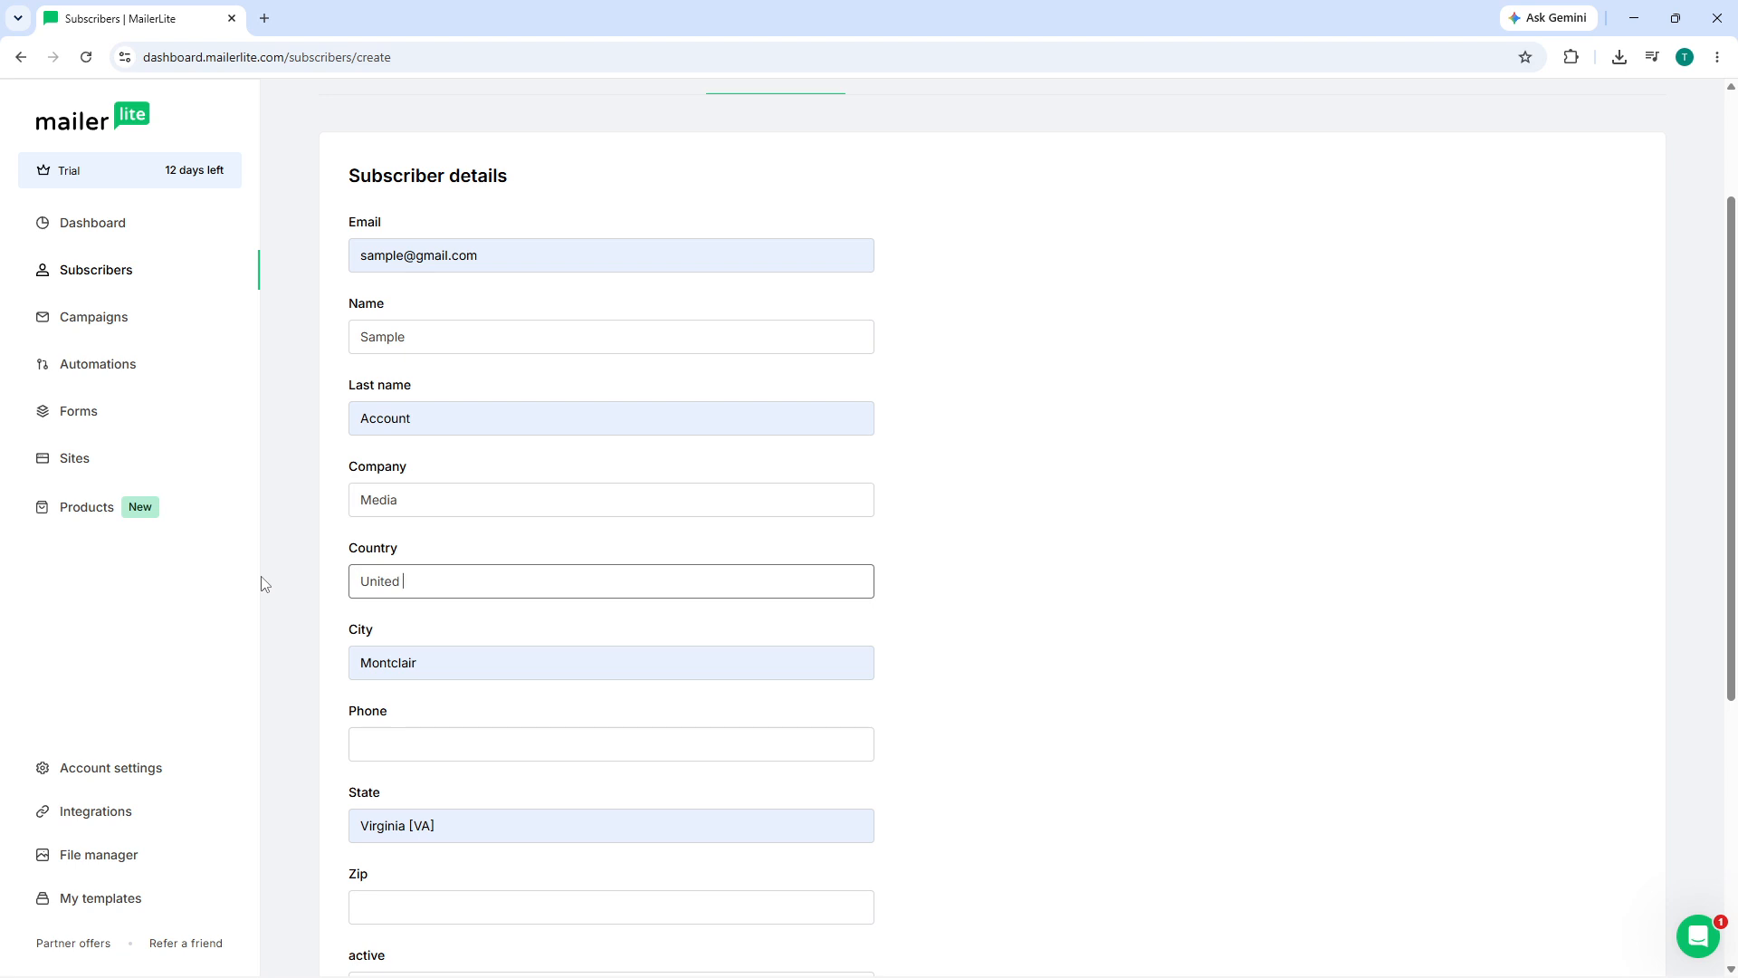
{"action": "type", "text": " States"}
{"action": "left_click", "coordinate": [1089, 643]}
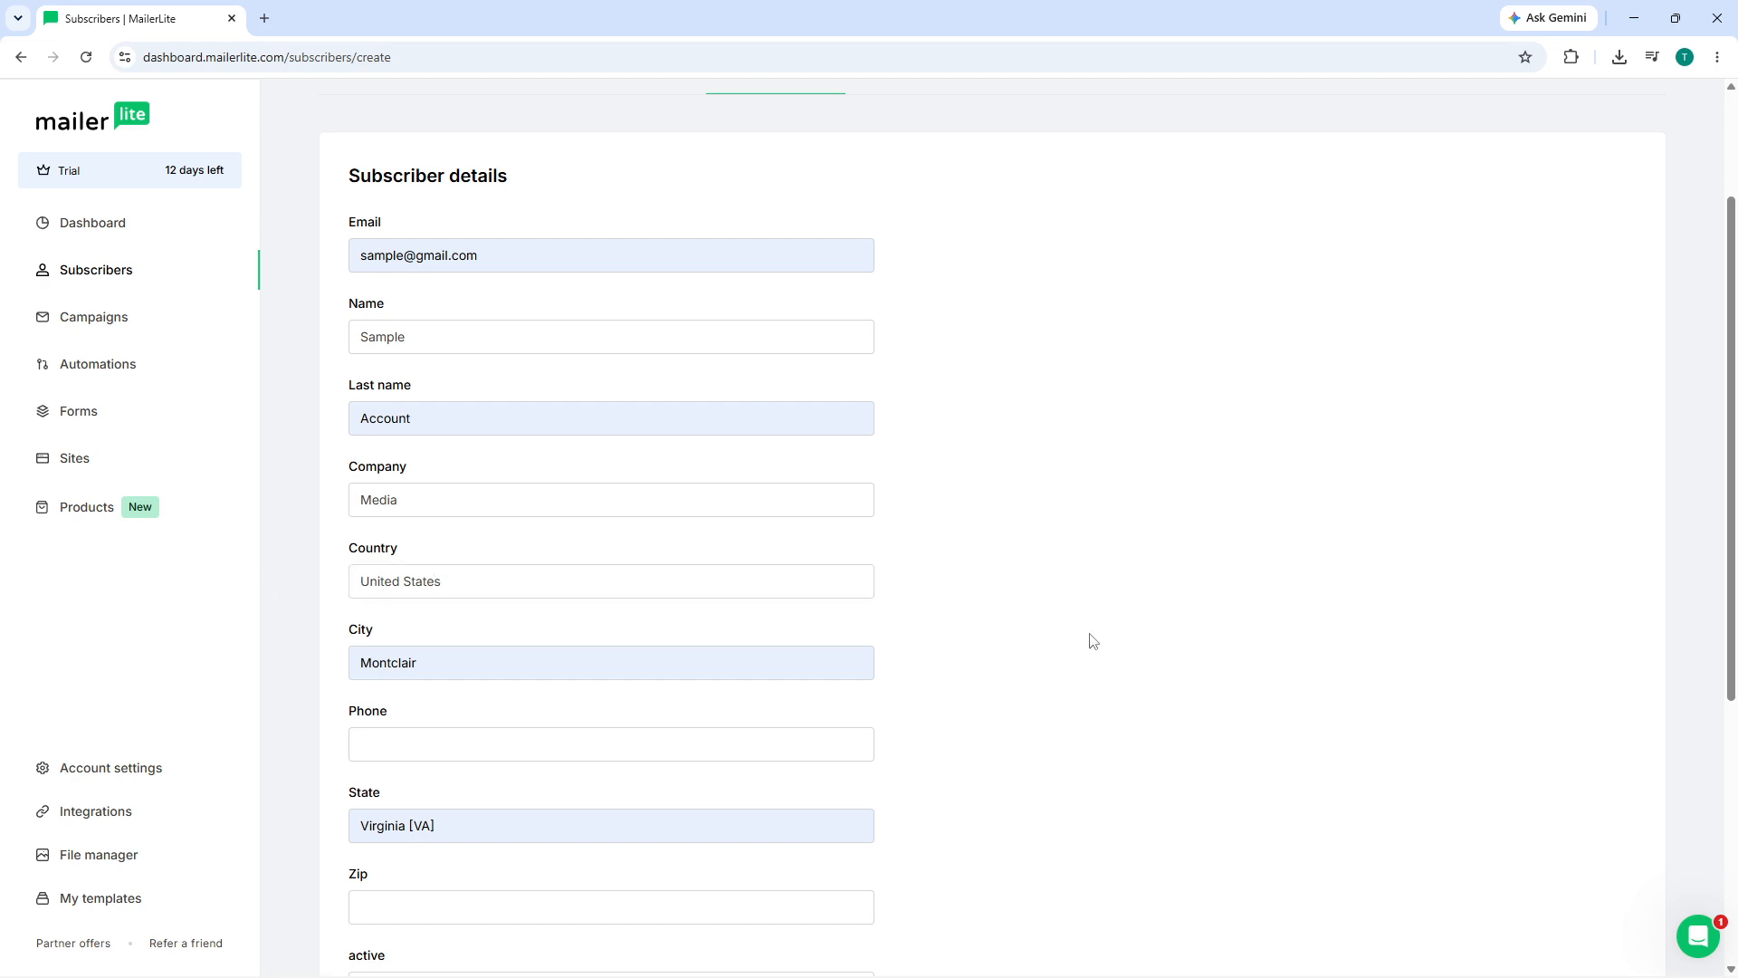
- Enter the subscriber's phone number, removing the stray extra character
{"action": "scroll", "coordinate": [593, 625], "scroll_direction": "down", "scroll_amount": 2}
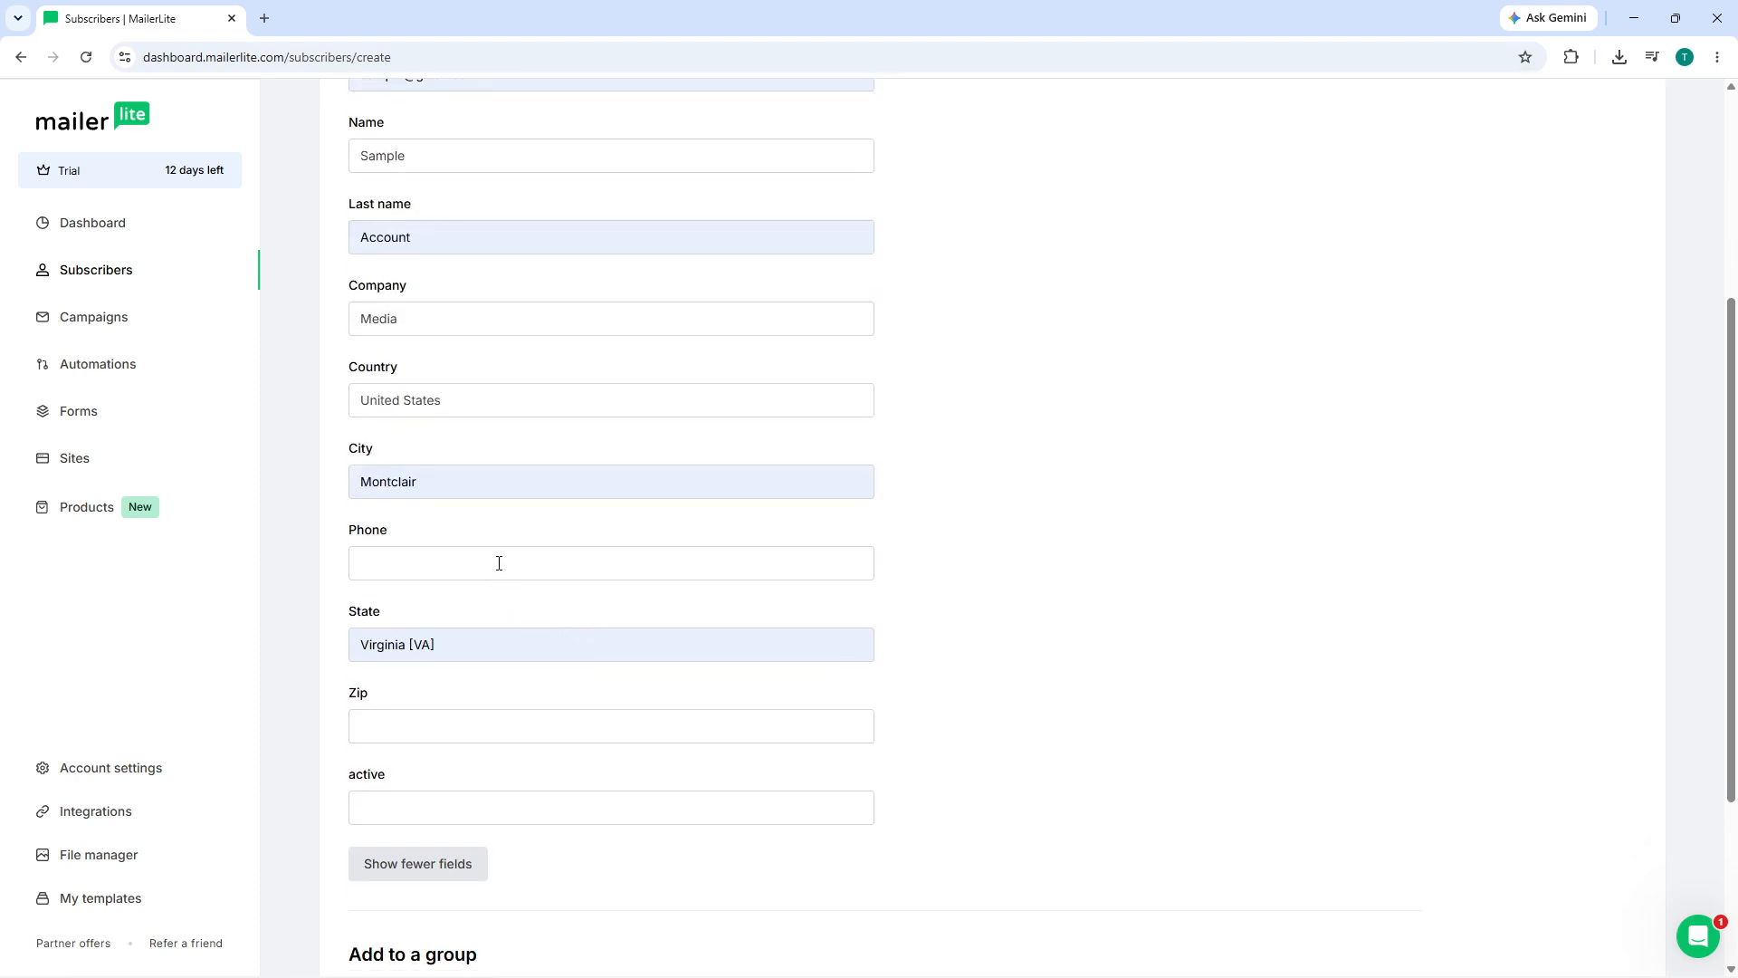
{"action": "left_click", "coordinate": [498, 563]}
{"action": "type", "text": "1234"}
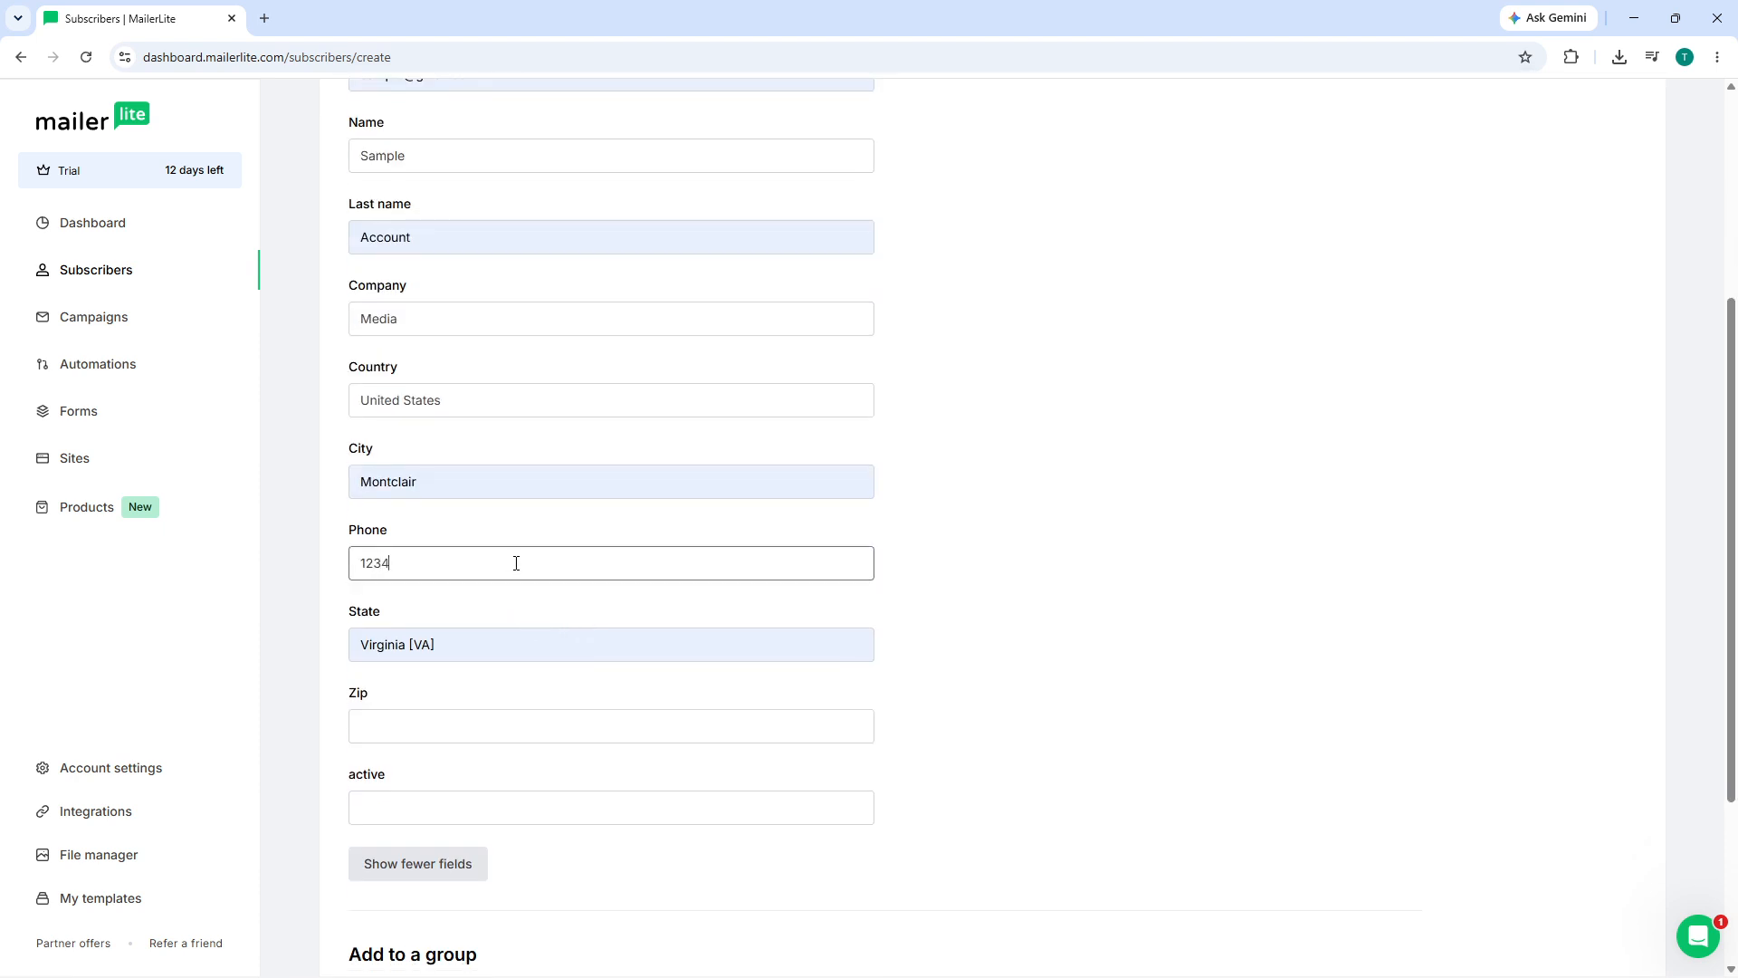
{"action": "type", "text": "567890-"}
{"action": "key", "text": "BackSpace"}
- Assign the subscriber to the Newsletter Subscribers and Leads groups
{"action": "left_click", "coordinate": [1118, 667]}
{"action": "scroll", "coordinate": [815, 724], "scroll_direction": "down", "scroll_amount": 3}
{"action": "left_click", "coordinate": [440, 781]}
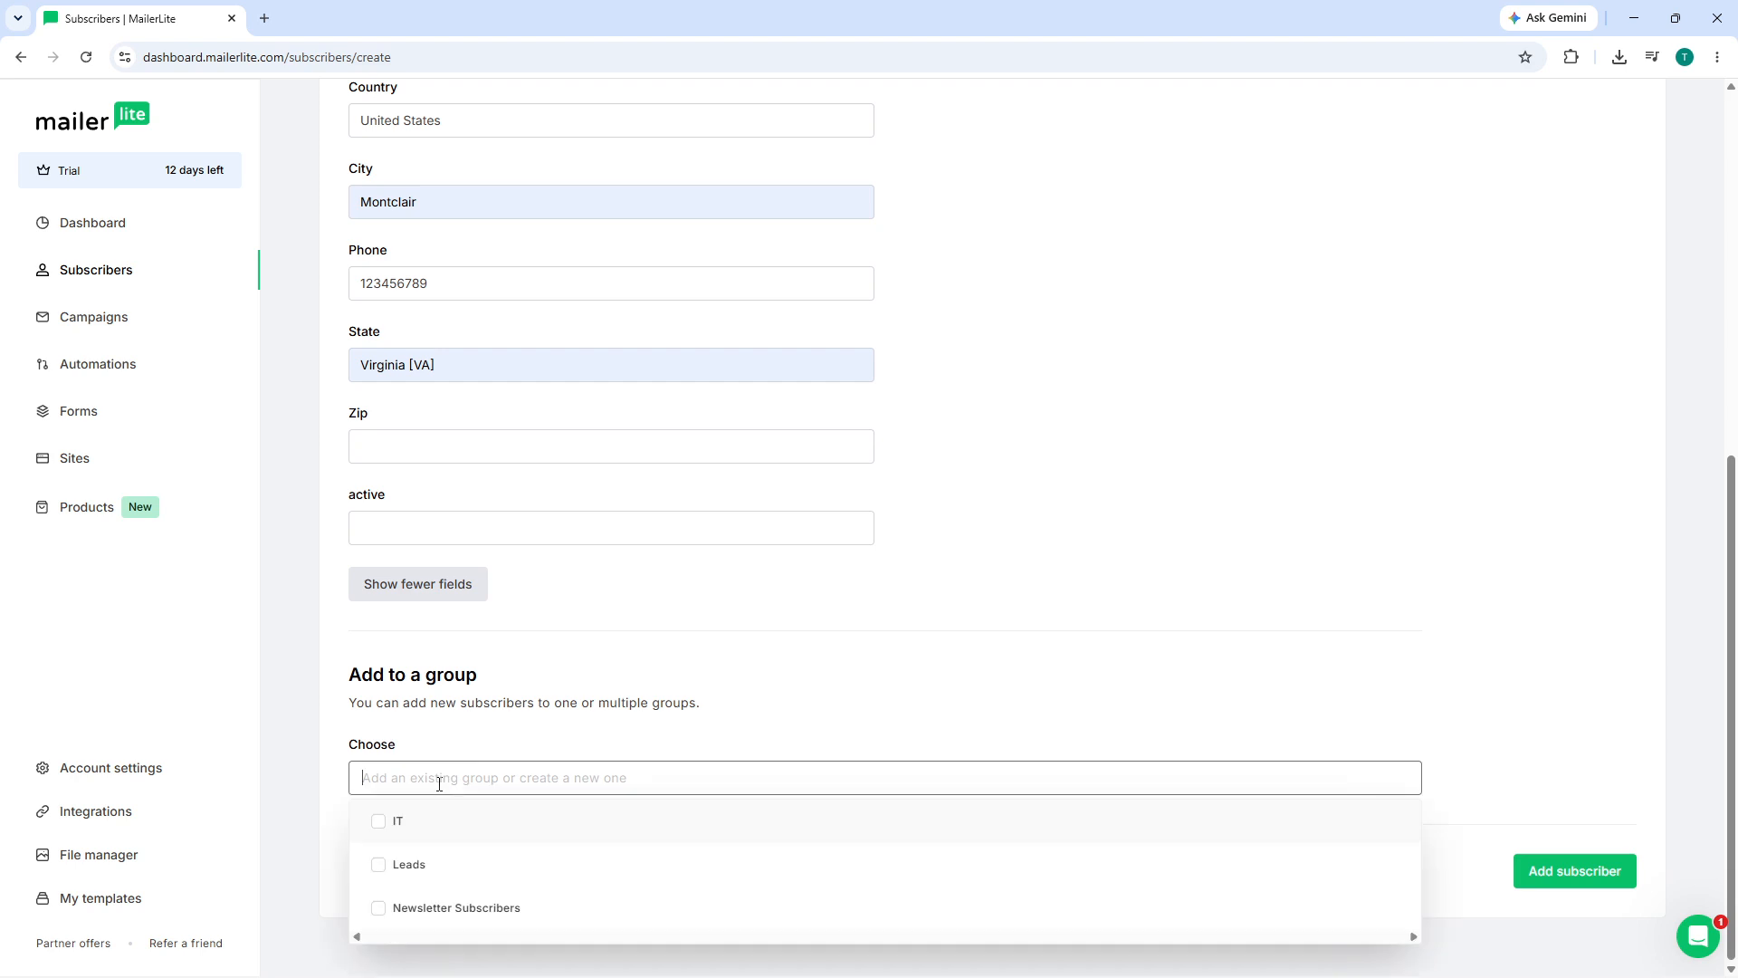
{"action": "left_click", "coordinate": [486, 914]}
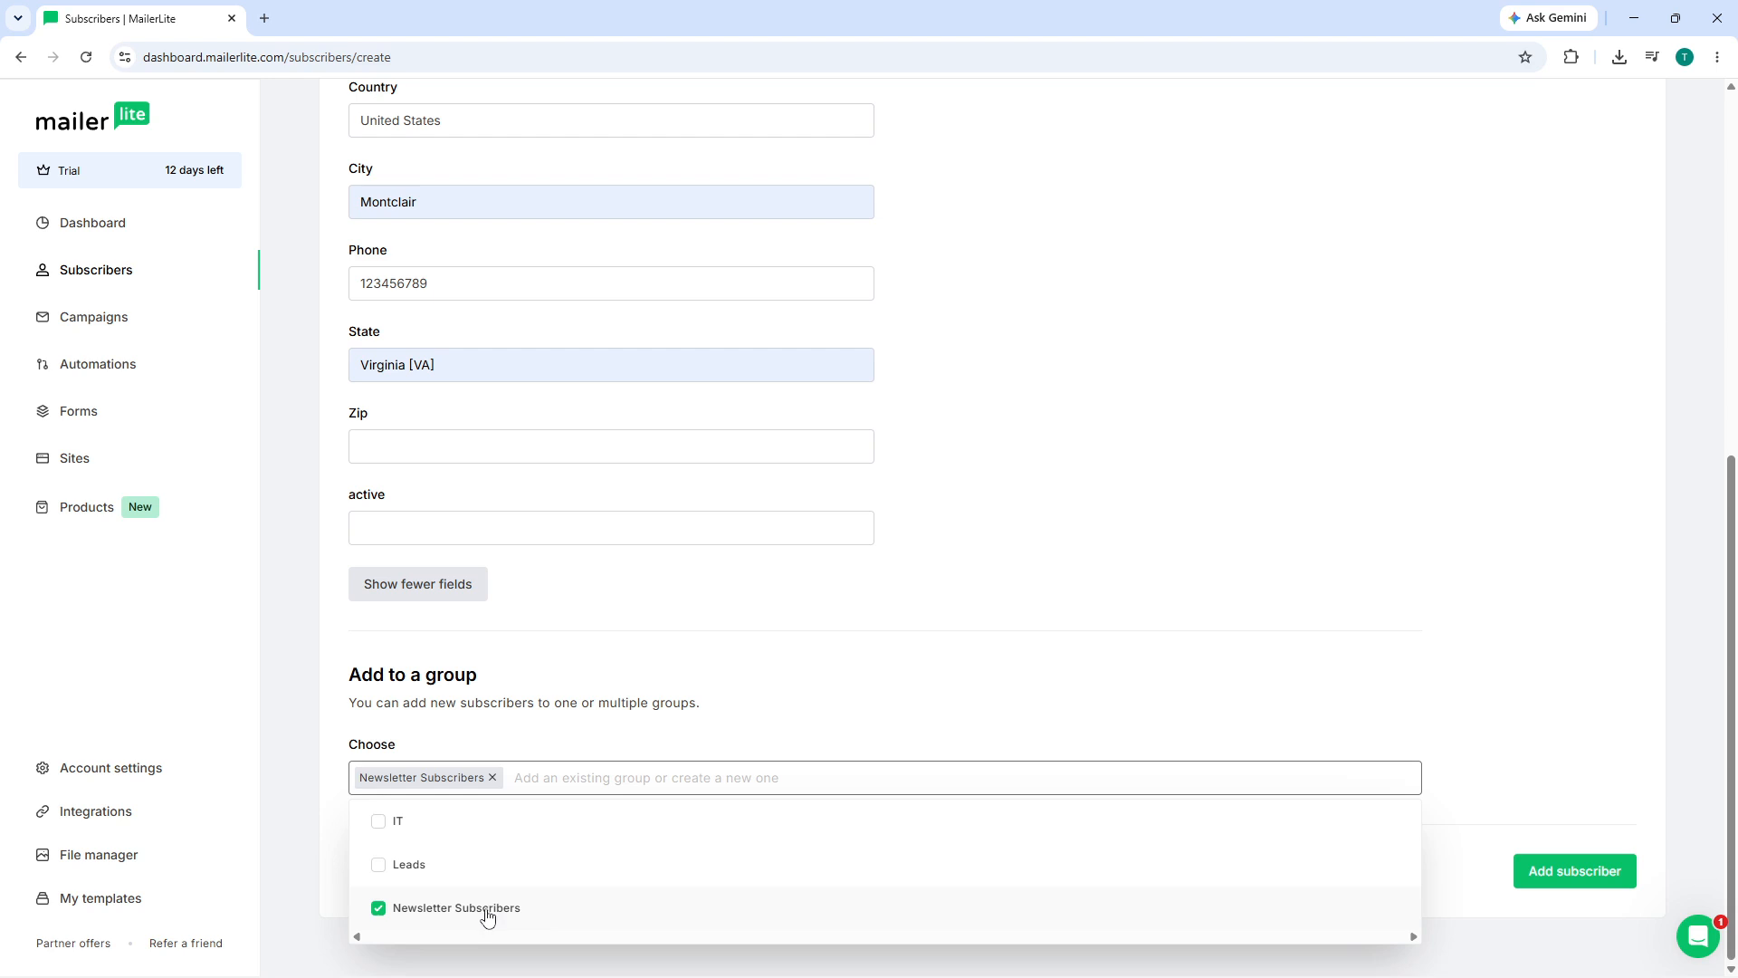
{"action": "left_click", "coordinate": [506, 865]}
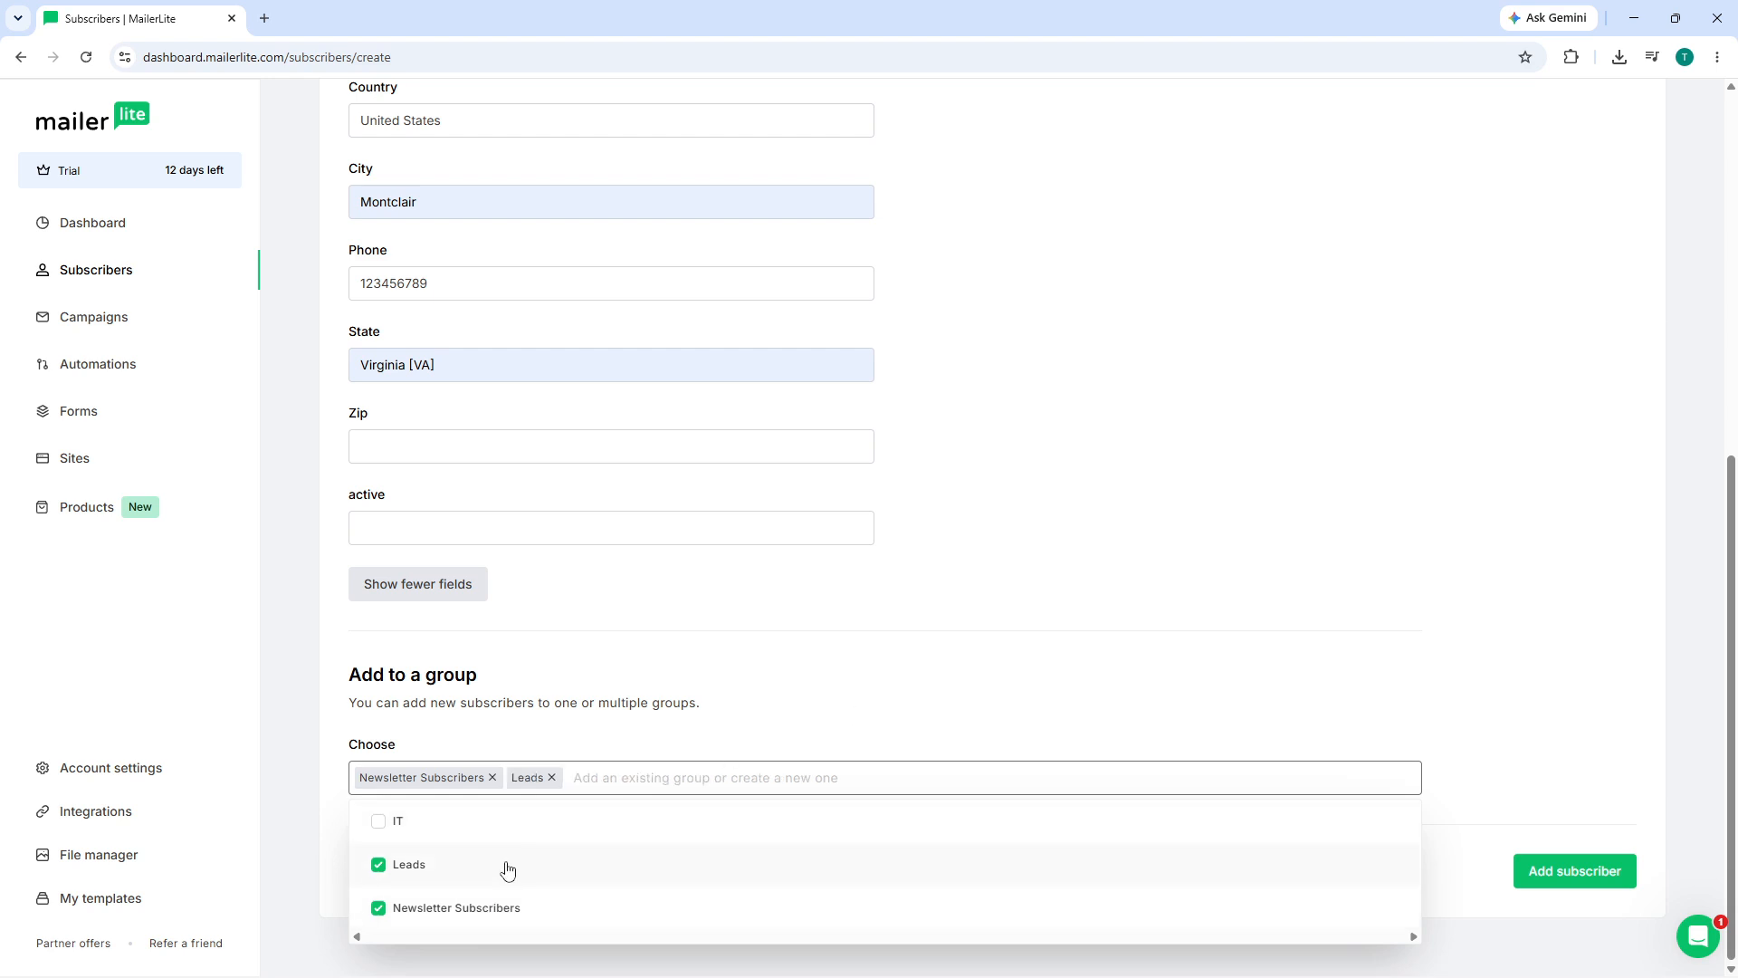
{"action": "left_click", "coordinate": [946, 662]}
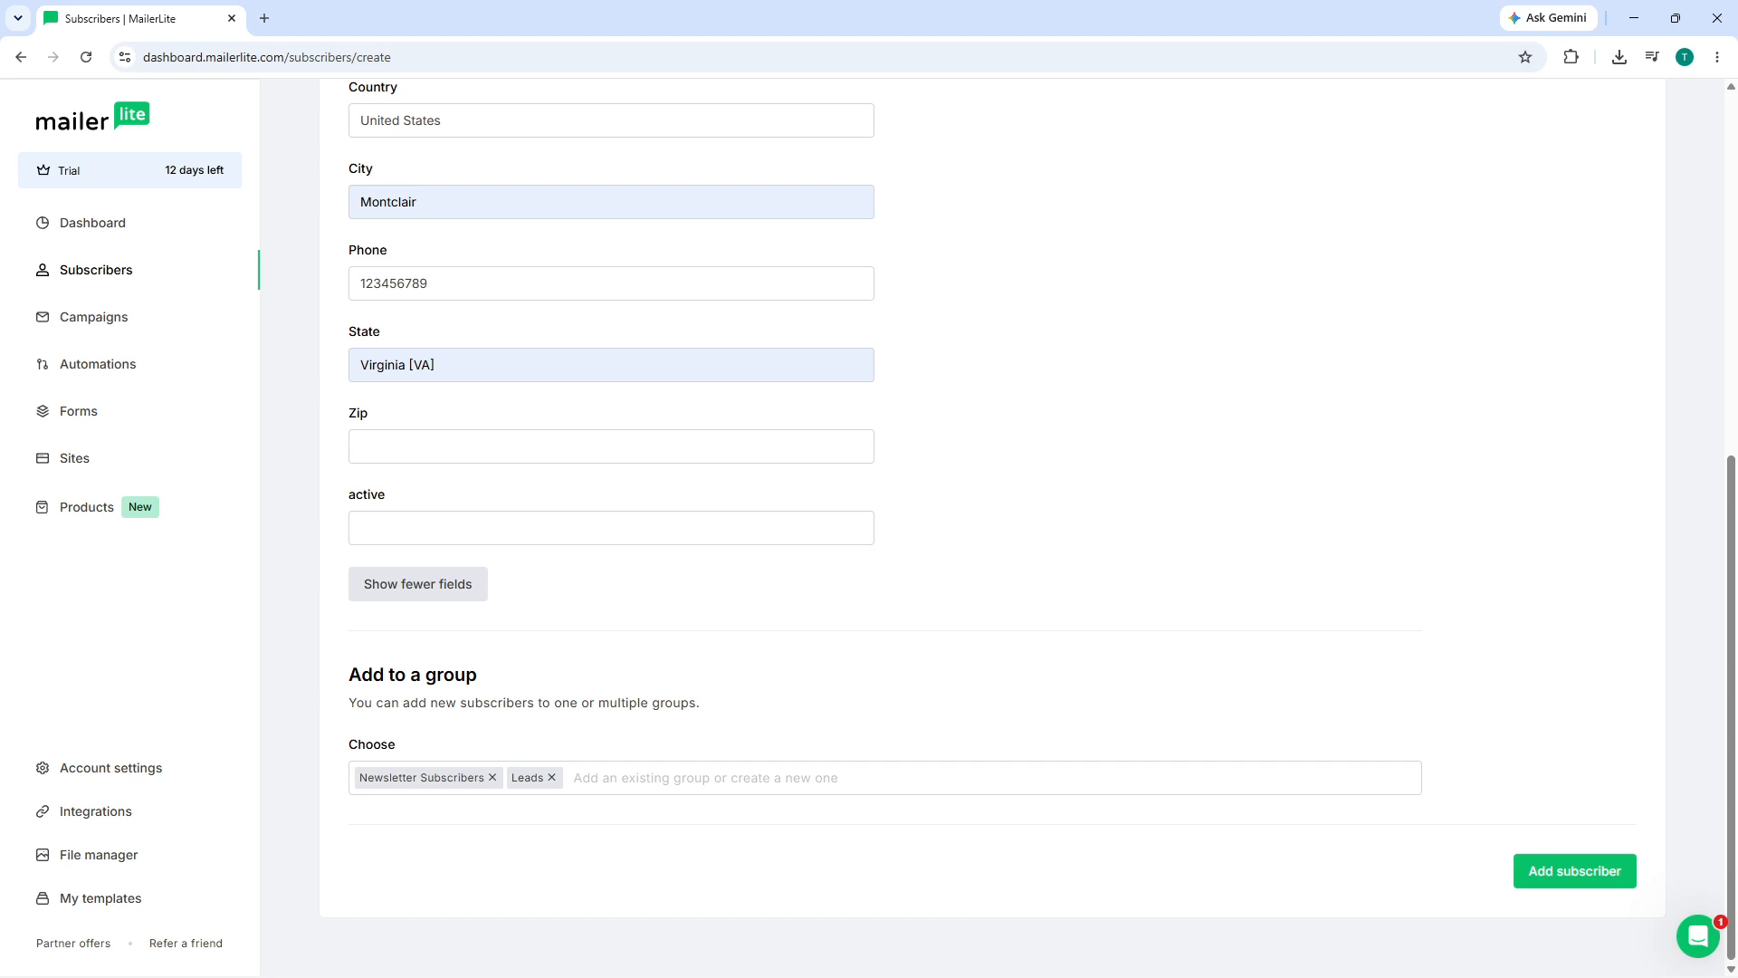
- Enter the subscriber's Zip code and return to the groups section of the form
{"action": "scroll", "coordinate": [713, 380], "scroll_direction": "up", "scroll_amount": 4}
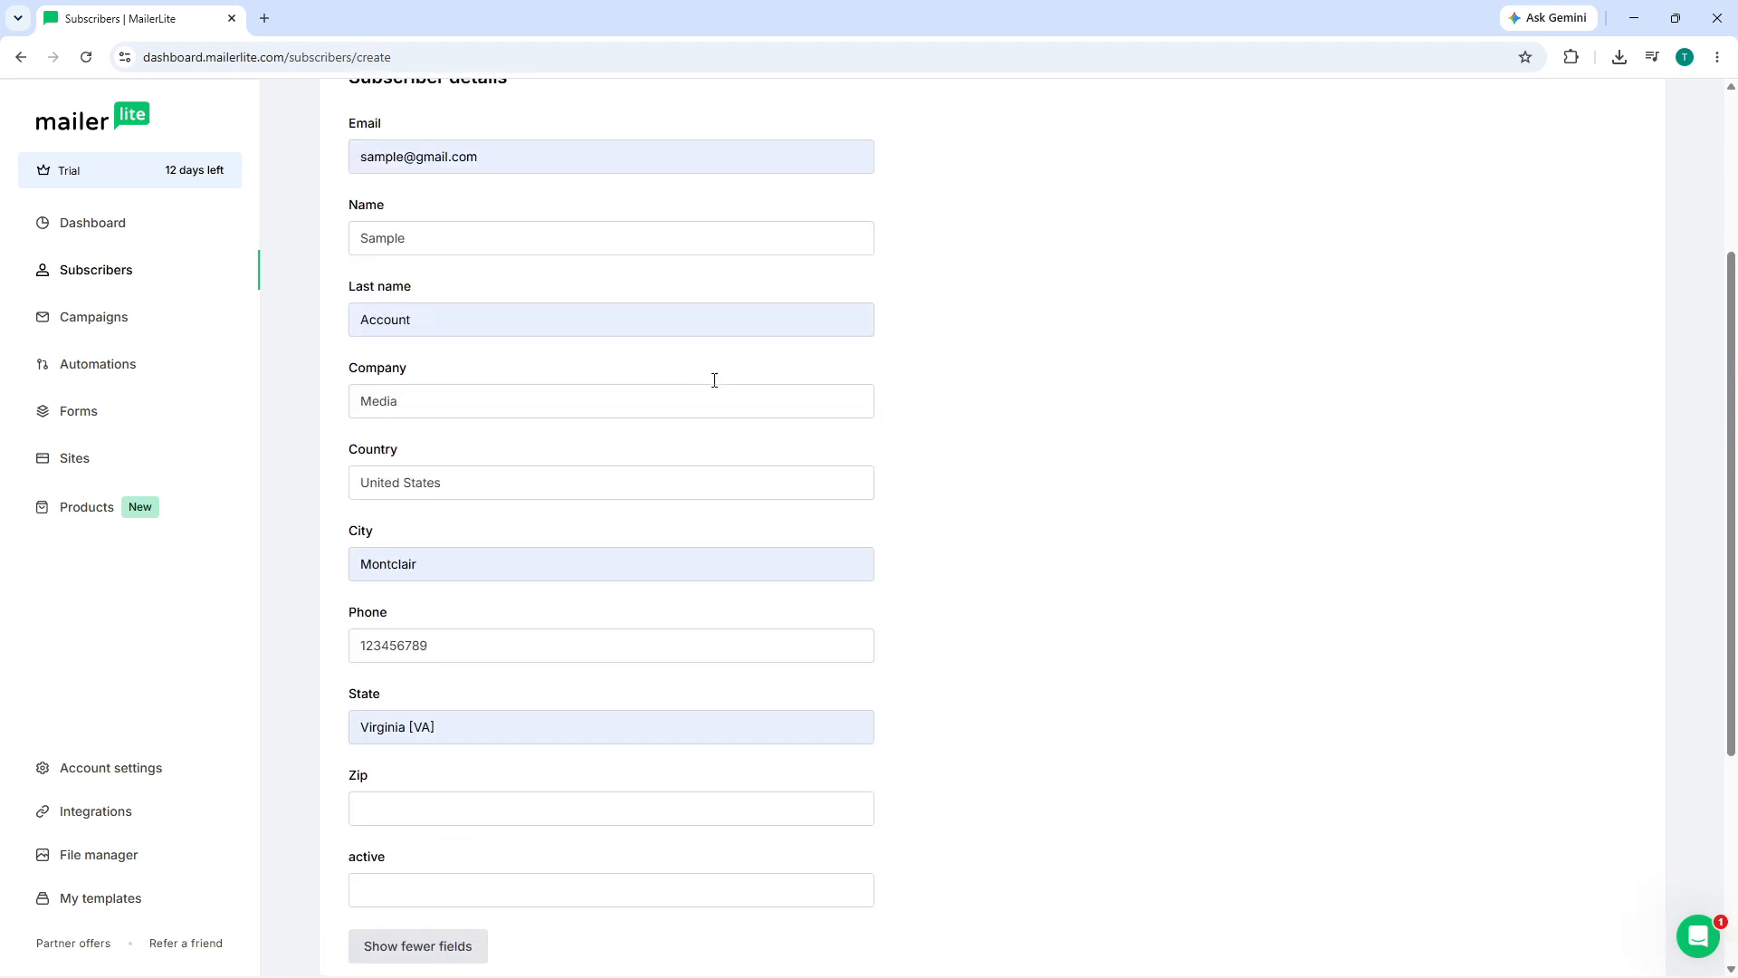
{"action": "left_click", "coordinate": [407, 803]}
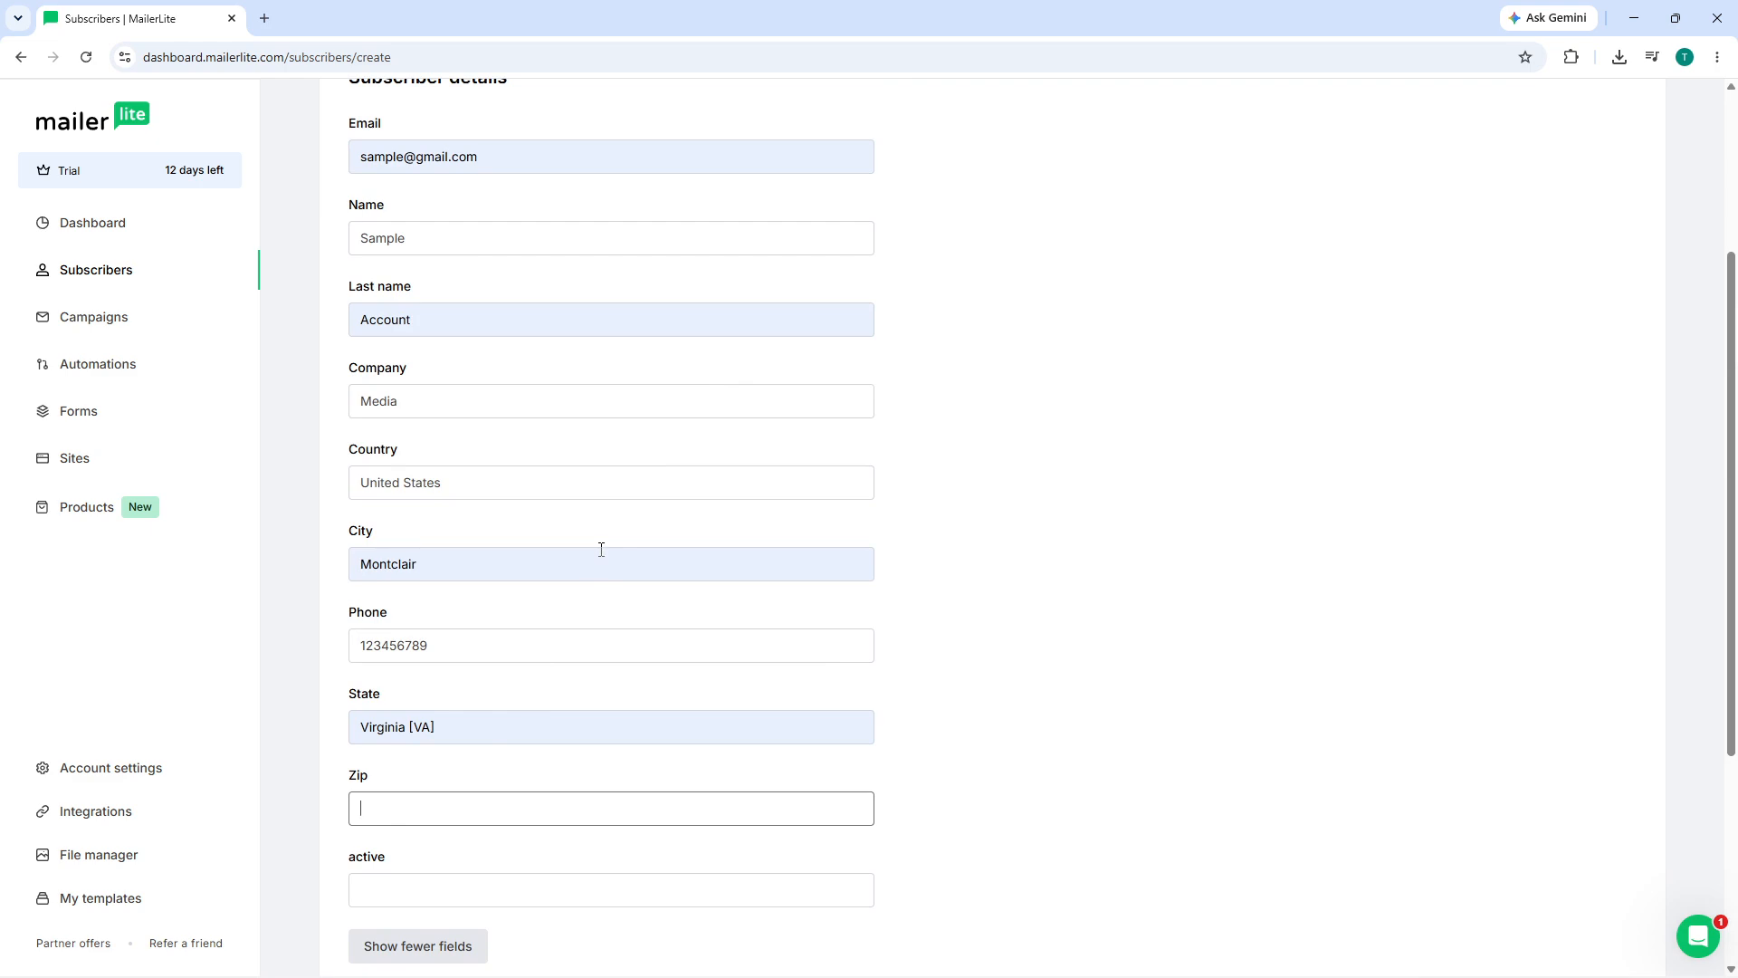
{"action": "type", "text": "516"}
{"action": "left_click", "coordinate": [1123, 542]}
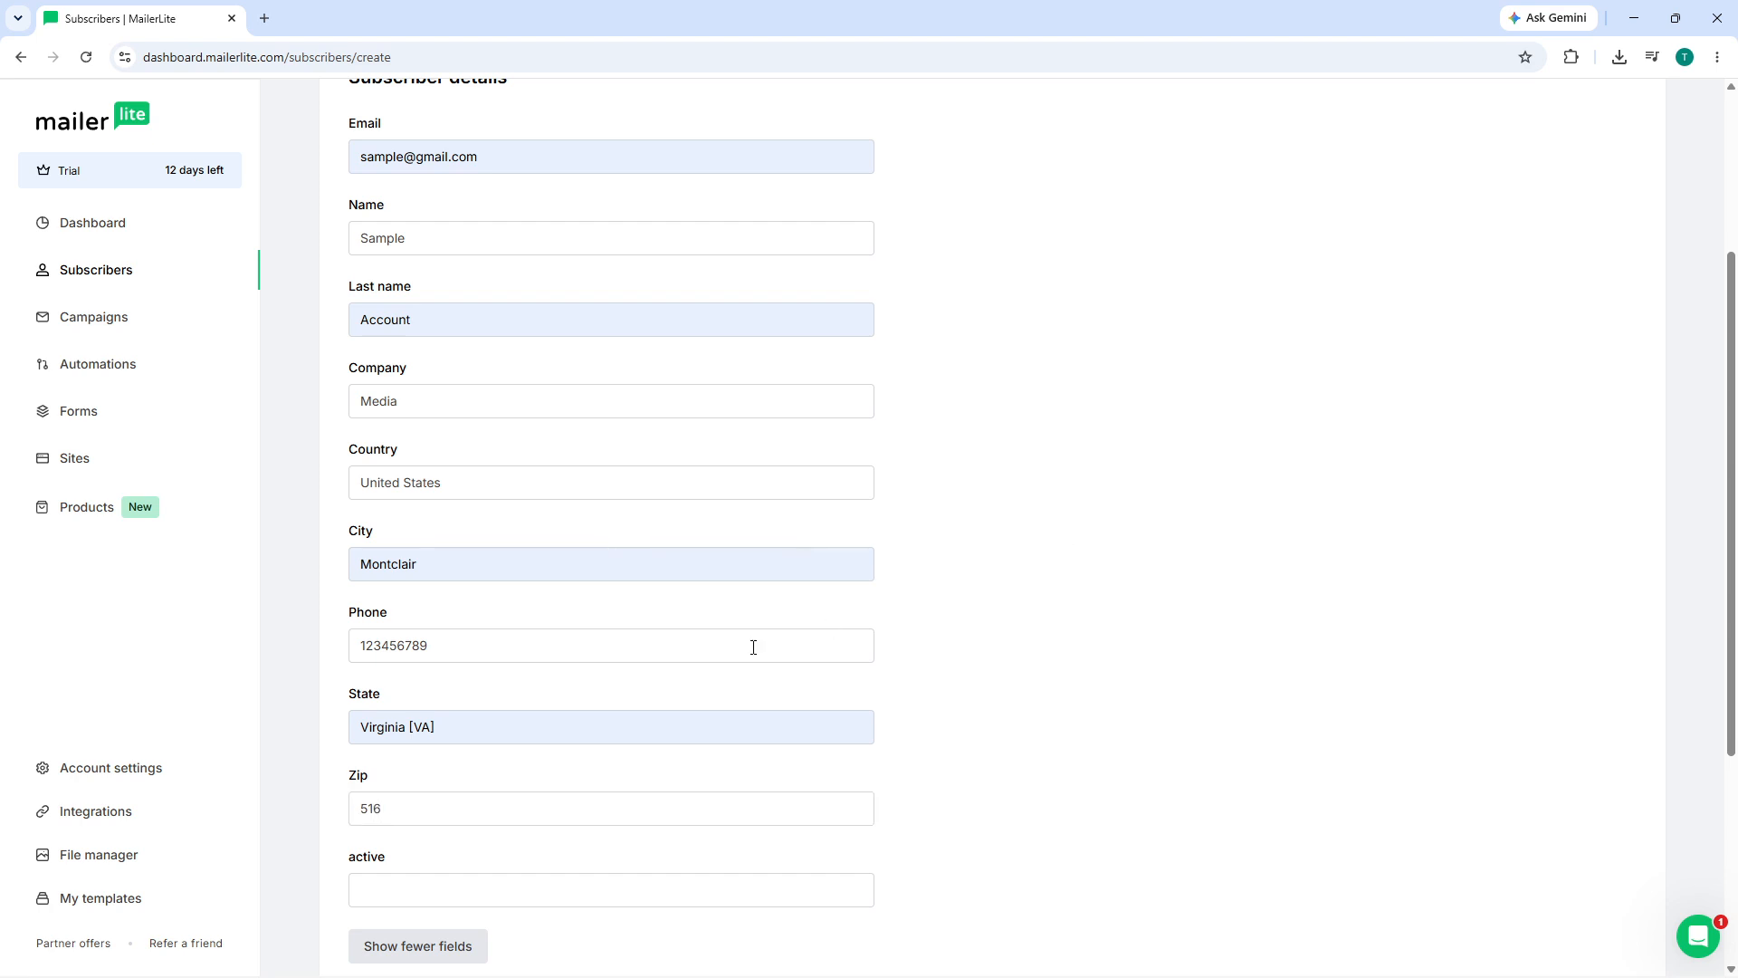
{"action": "scroll", "coordinate": [617, 594], "scroll_direction": "up", "scroll_amount": 3}
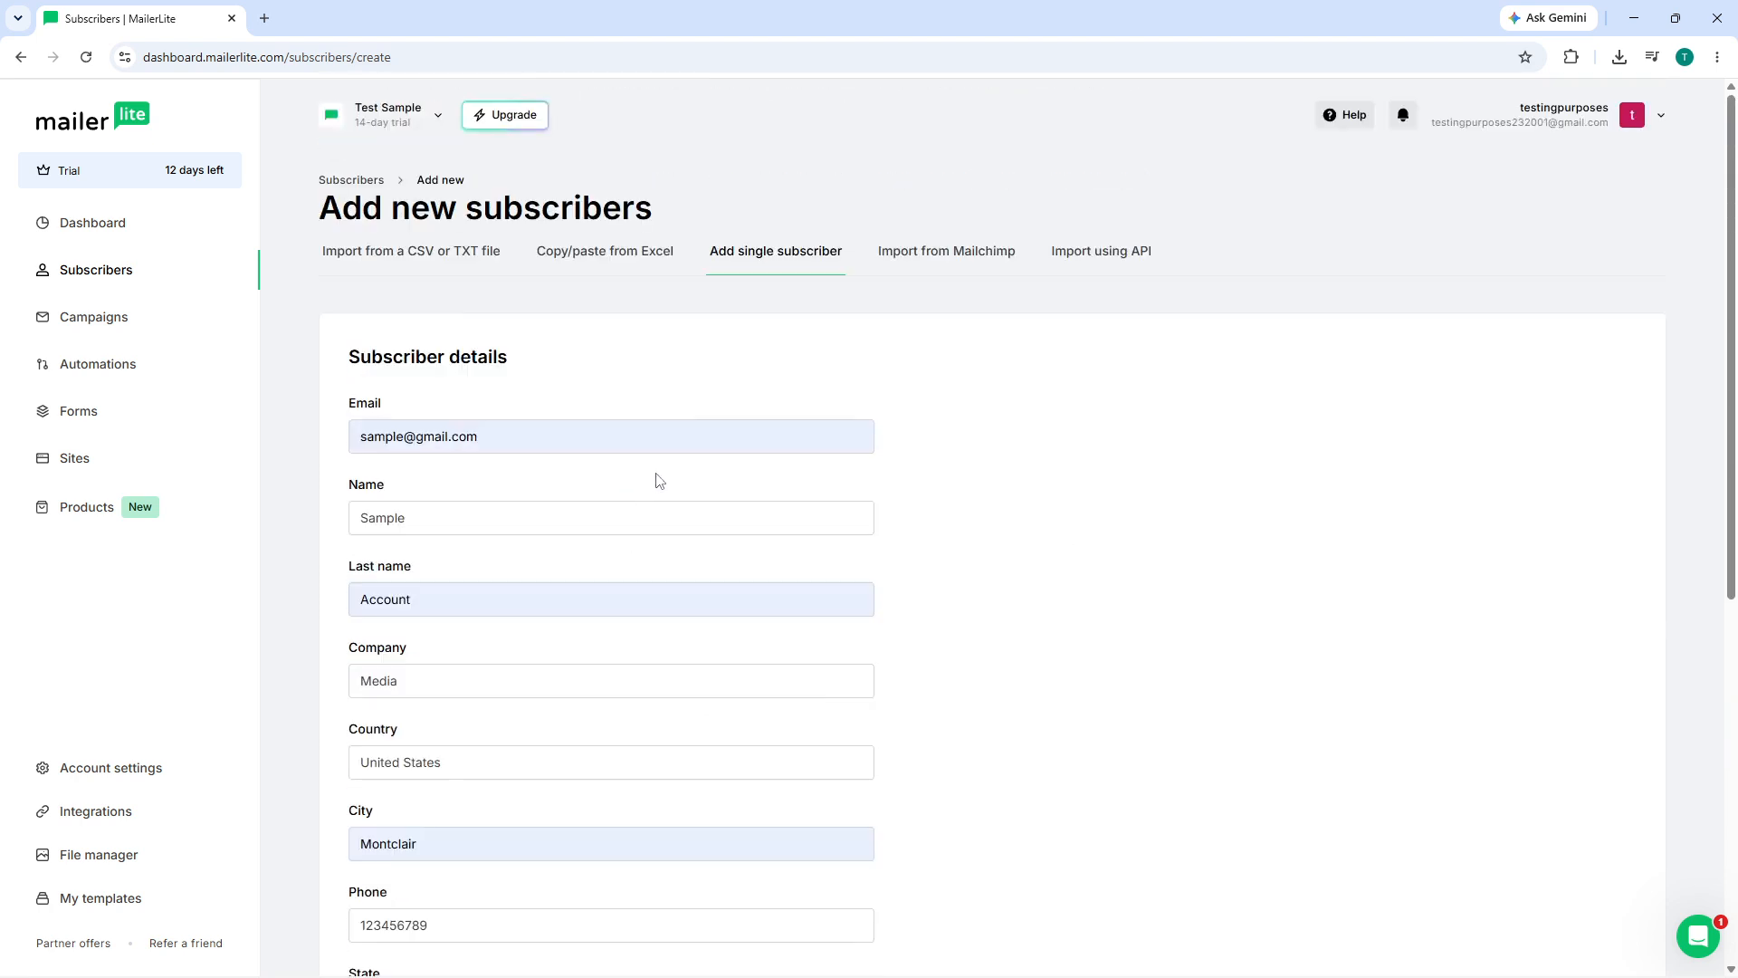
{"action": "scroll", "coordinate": [672, 472], "scroll_direction": "down", "scroll_amount": 2}
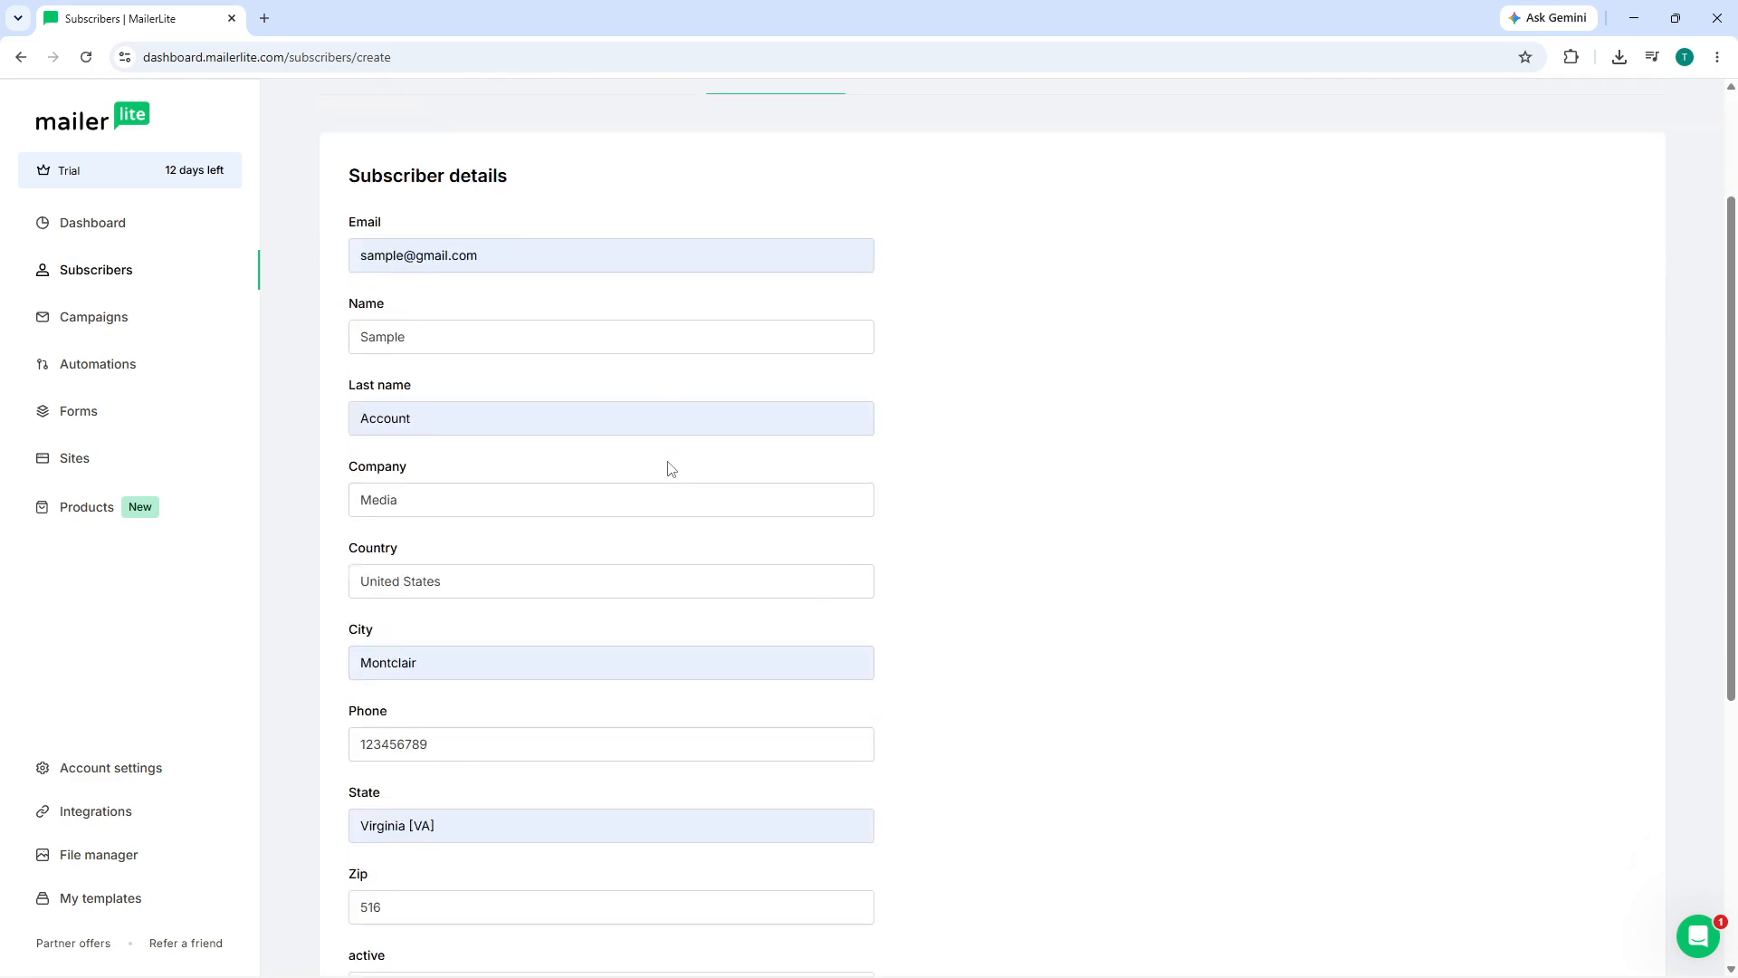
{"action": "scroll", "coordinate": [680, 472], "scroll_direction": "down", "scroll_amount": 2}
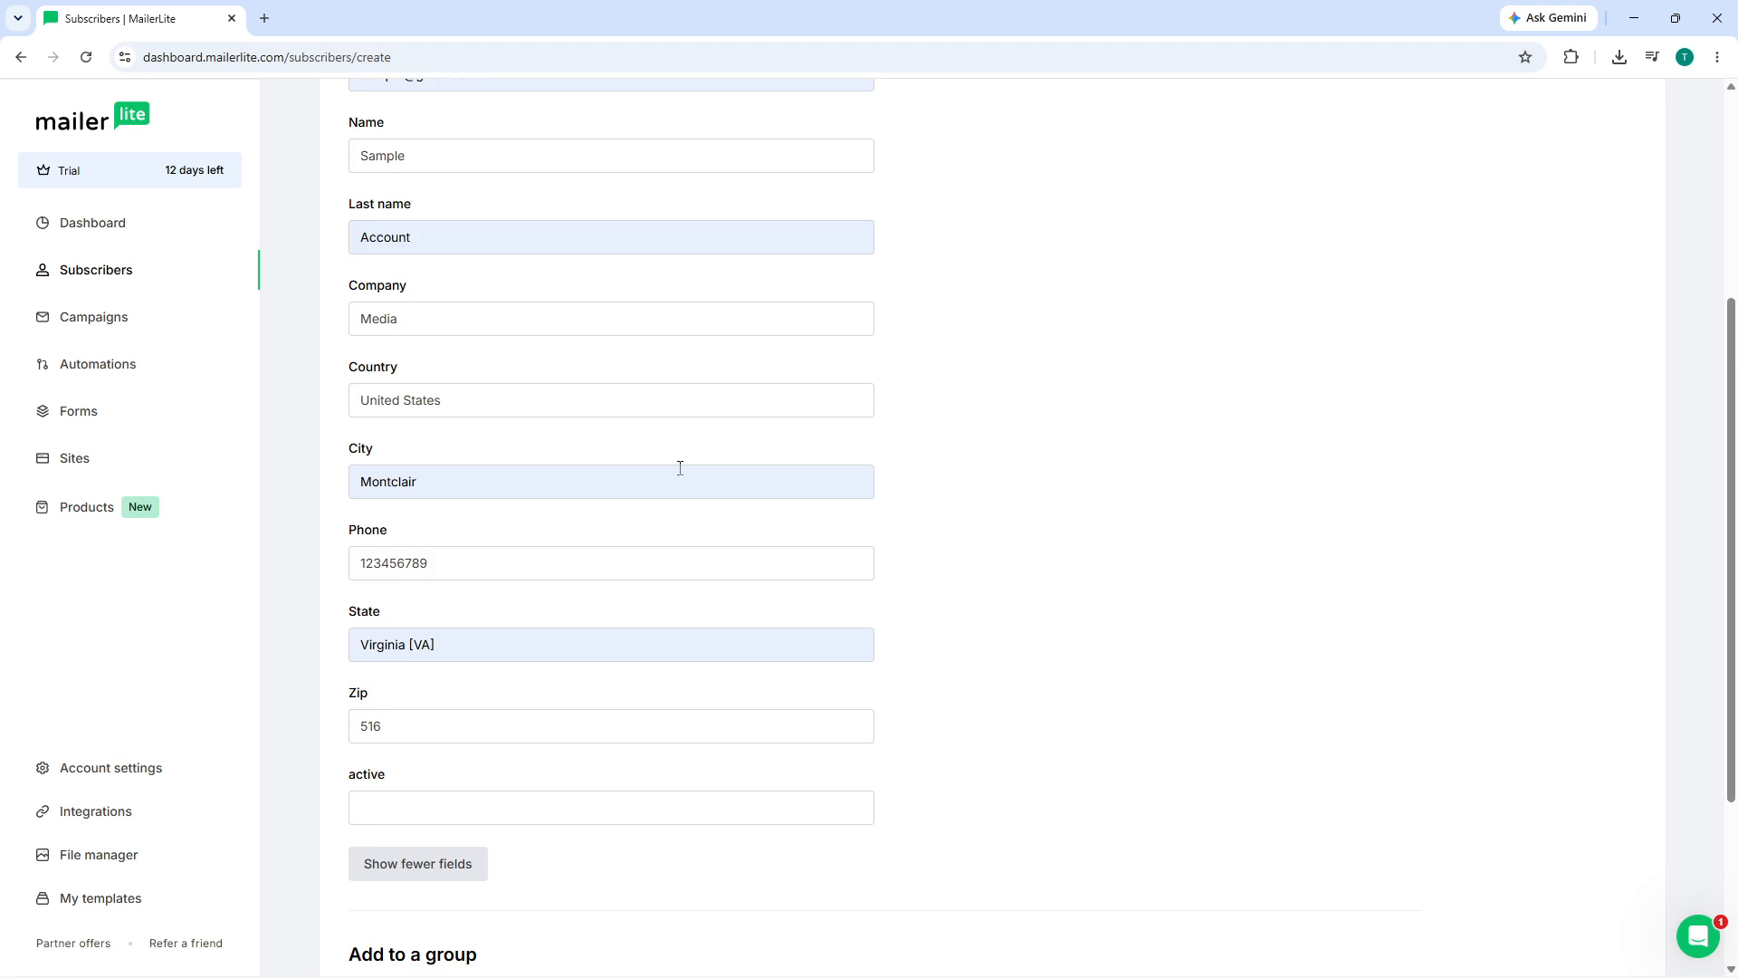
{"action": "scroll", "coordinate": [681, 474], "scroll_direction": "down", "scroll_amount": 3}
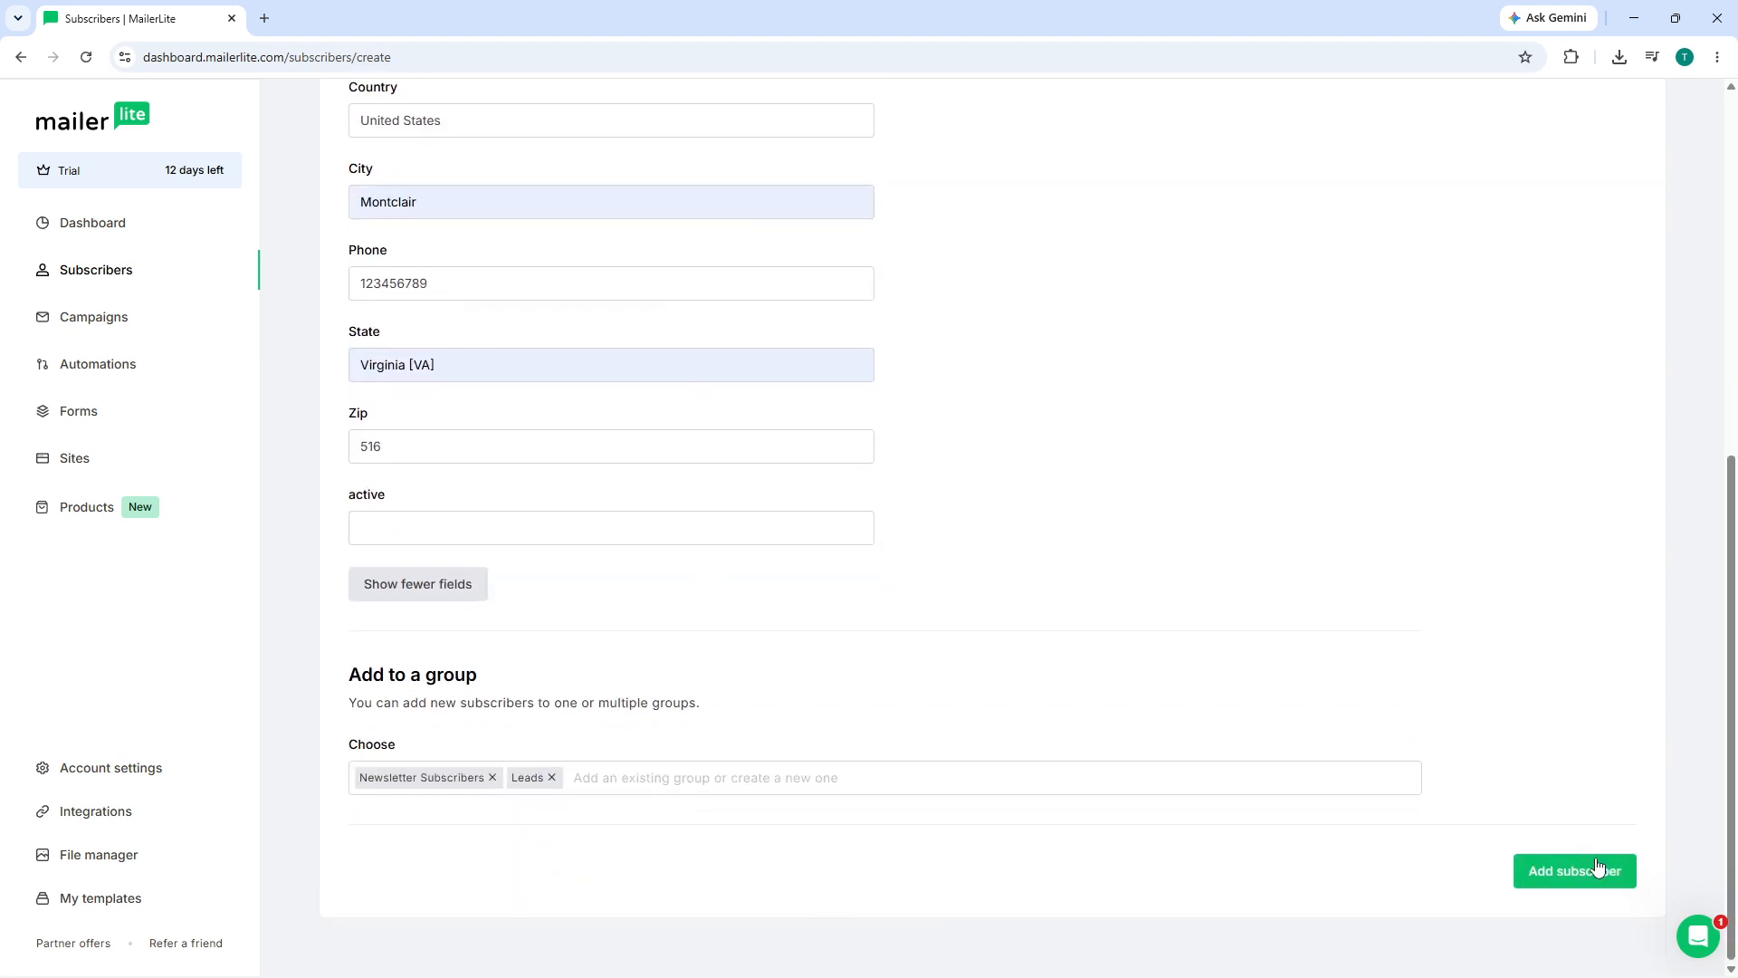
- Save the subscriber and return to the Subscribers list, now showing 8 active
{"action": "left_click", "coordinate": [1584, 870]}
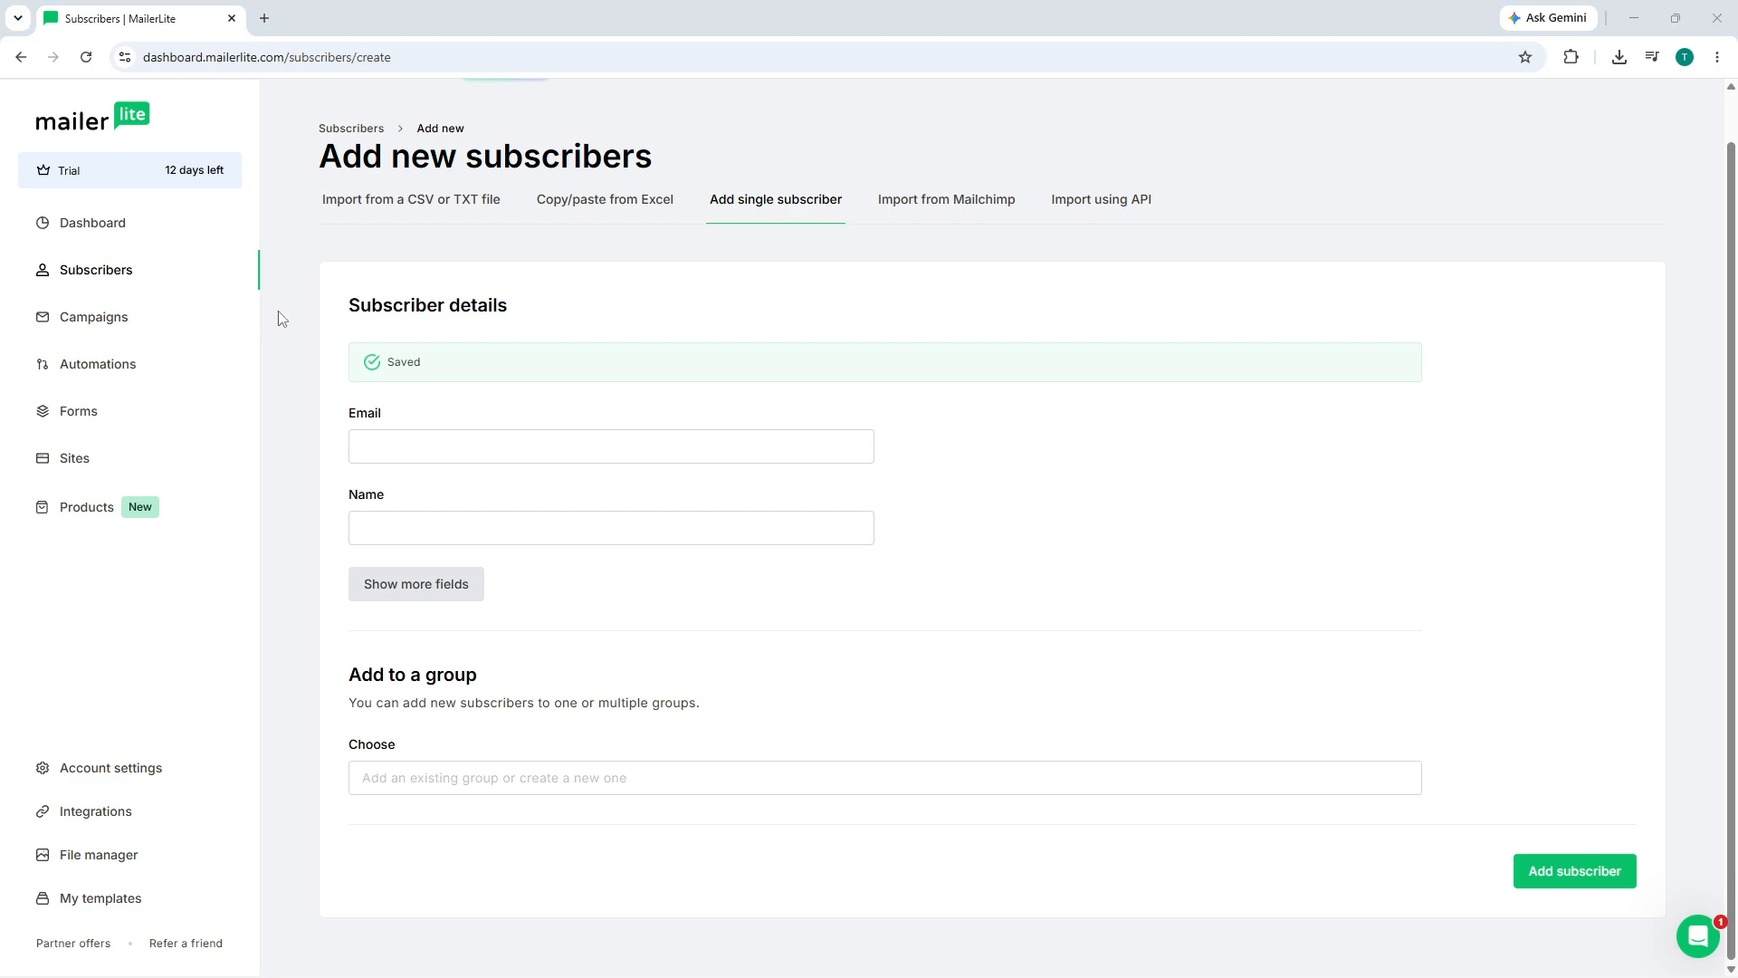
{"action": "left_click", "coordinate": [119, 274]}
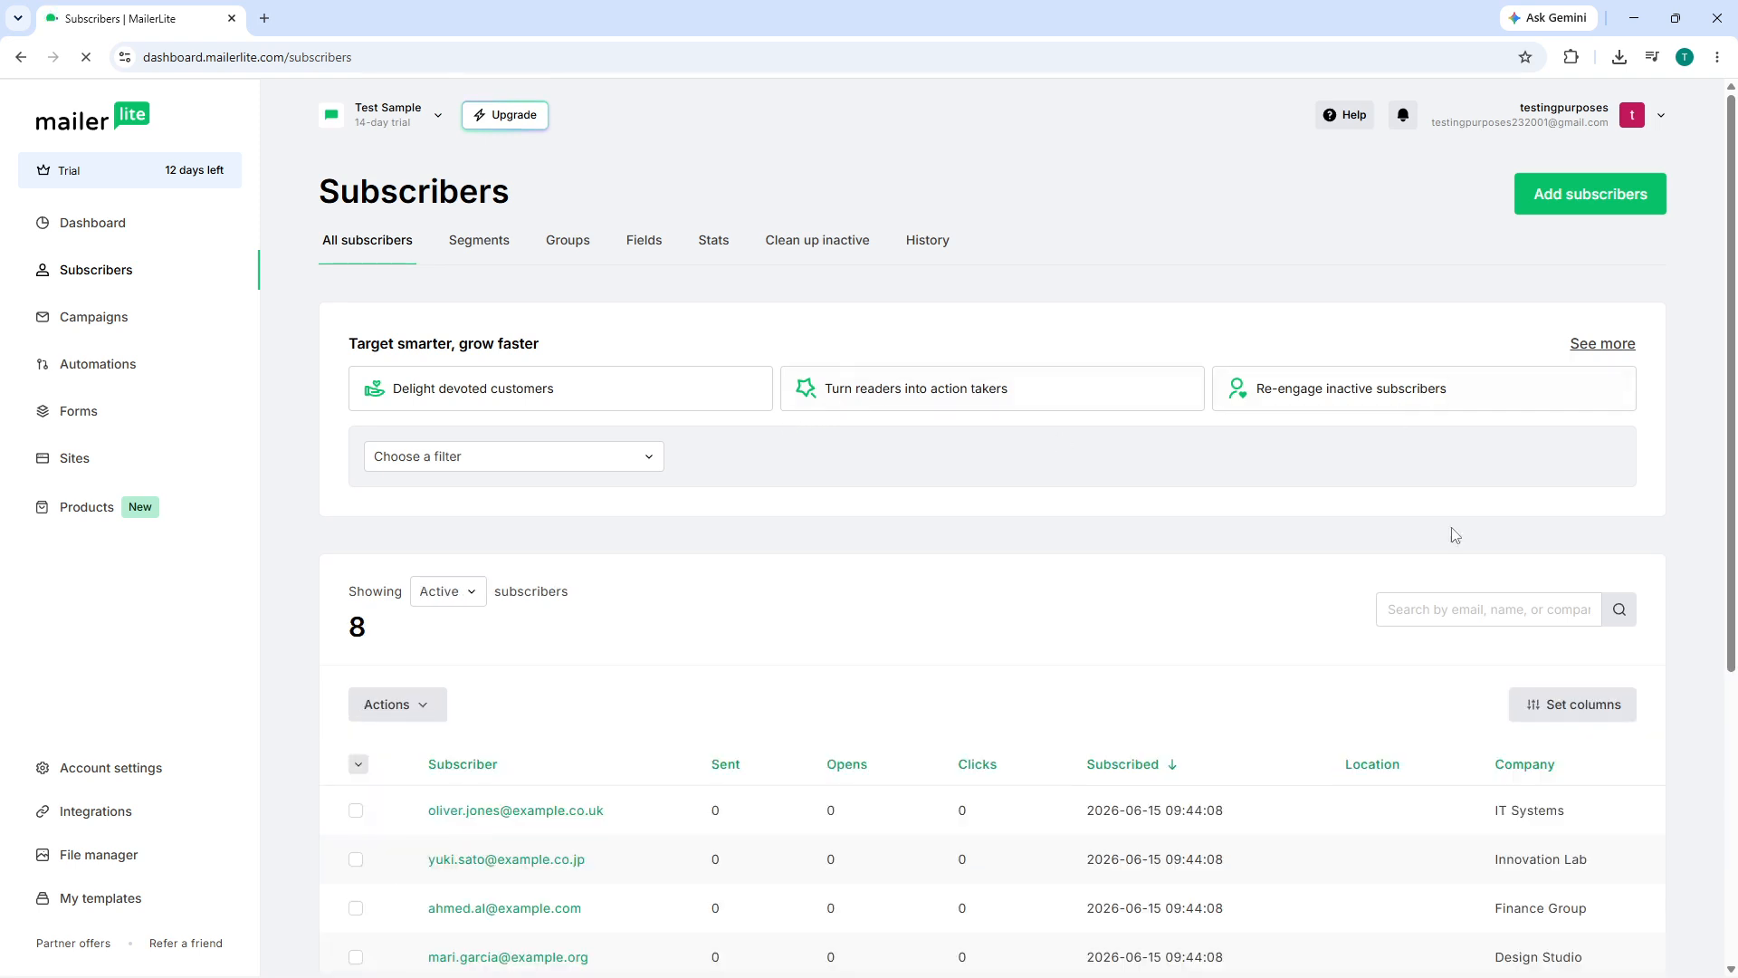
- Search subscribers for 'sample' and open the matching subscriber's profile
{"action": "left_click", "coordinate": [1449, 612]}
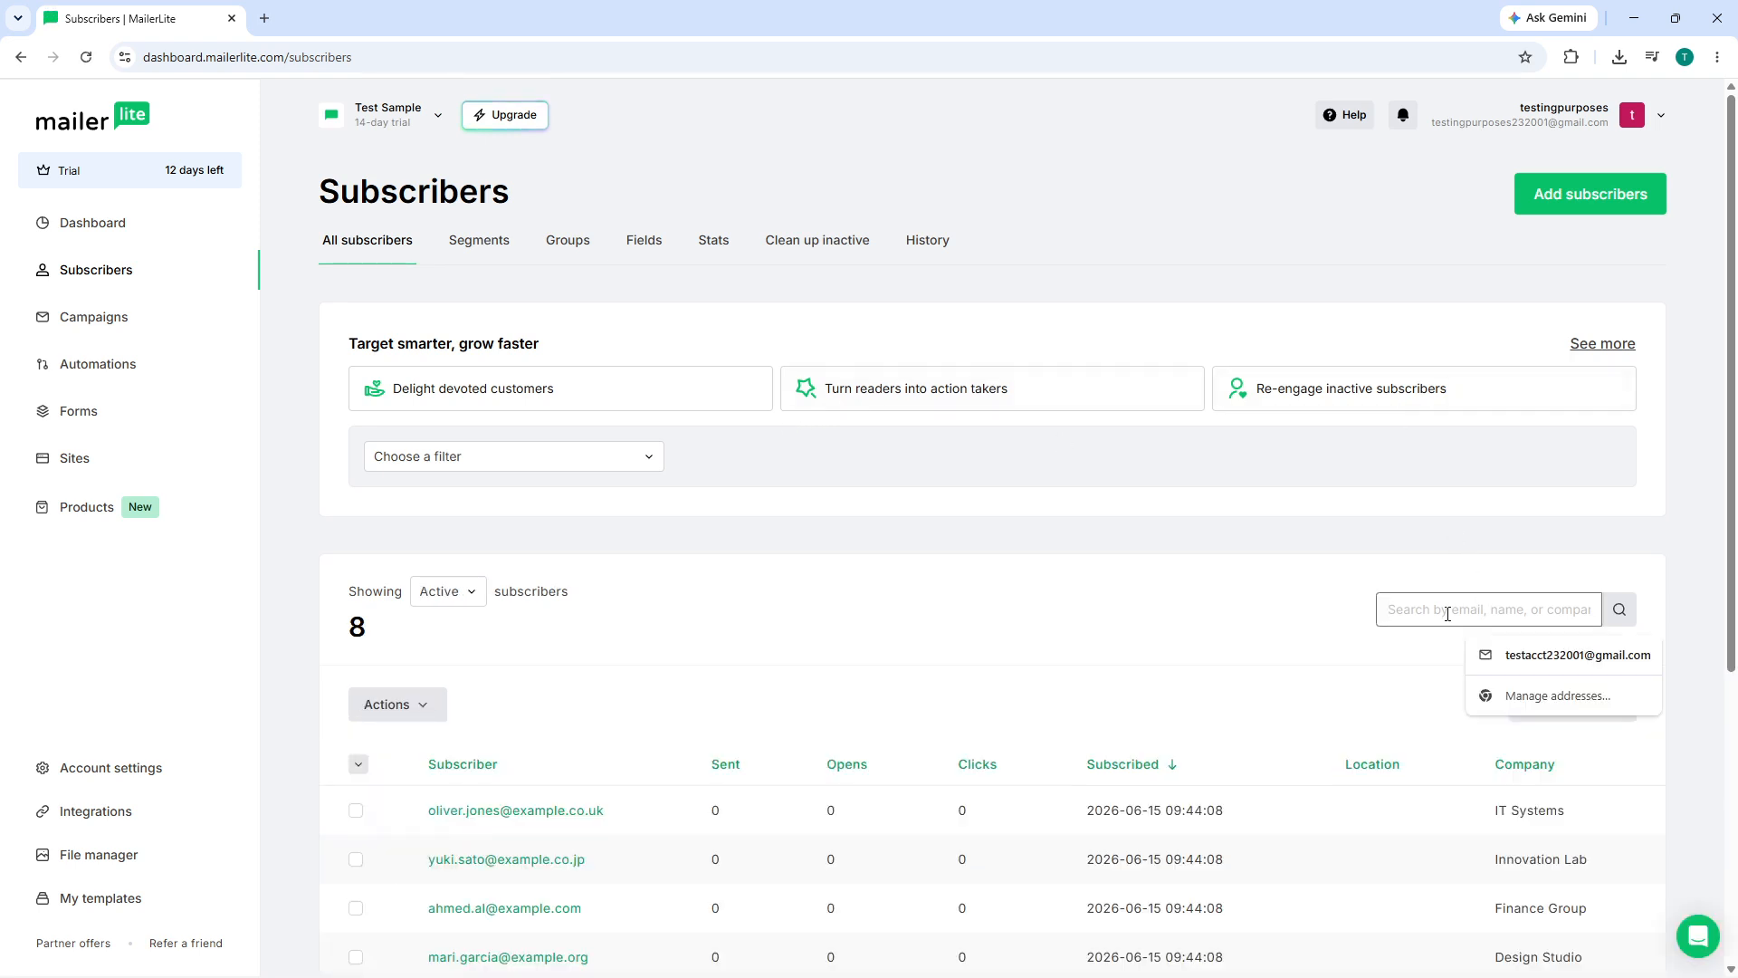
{"action": "type", "text": "sample"}
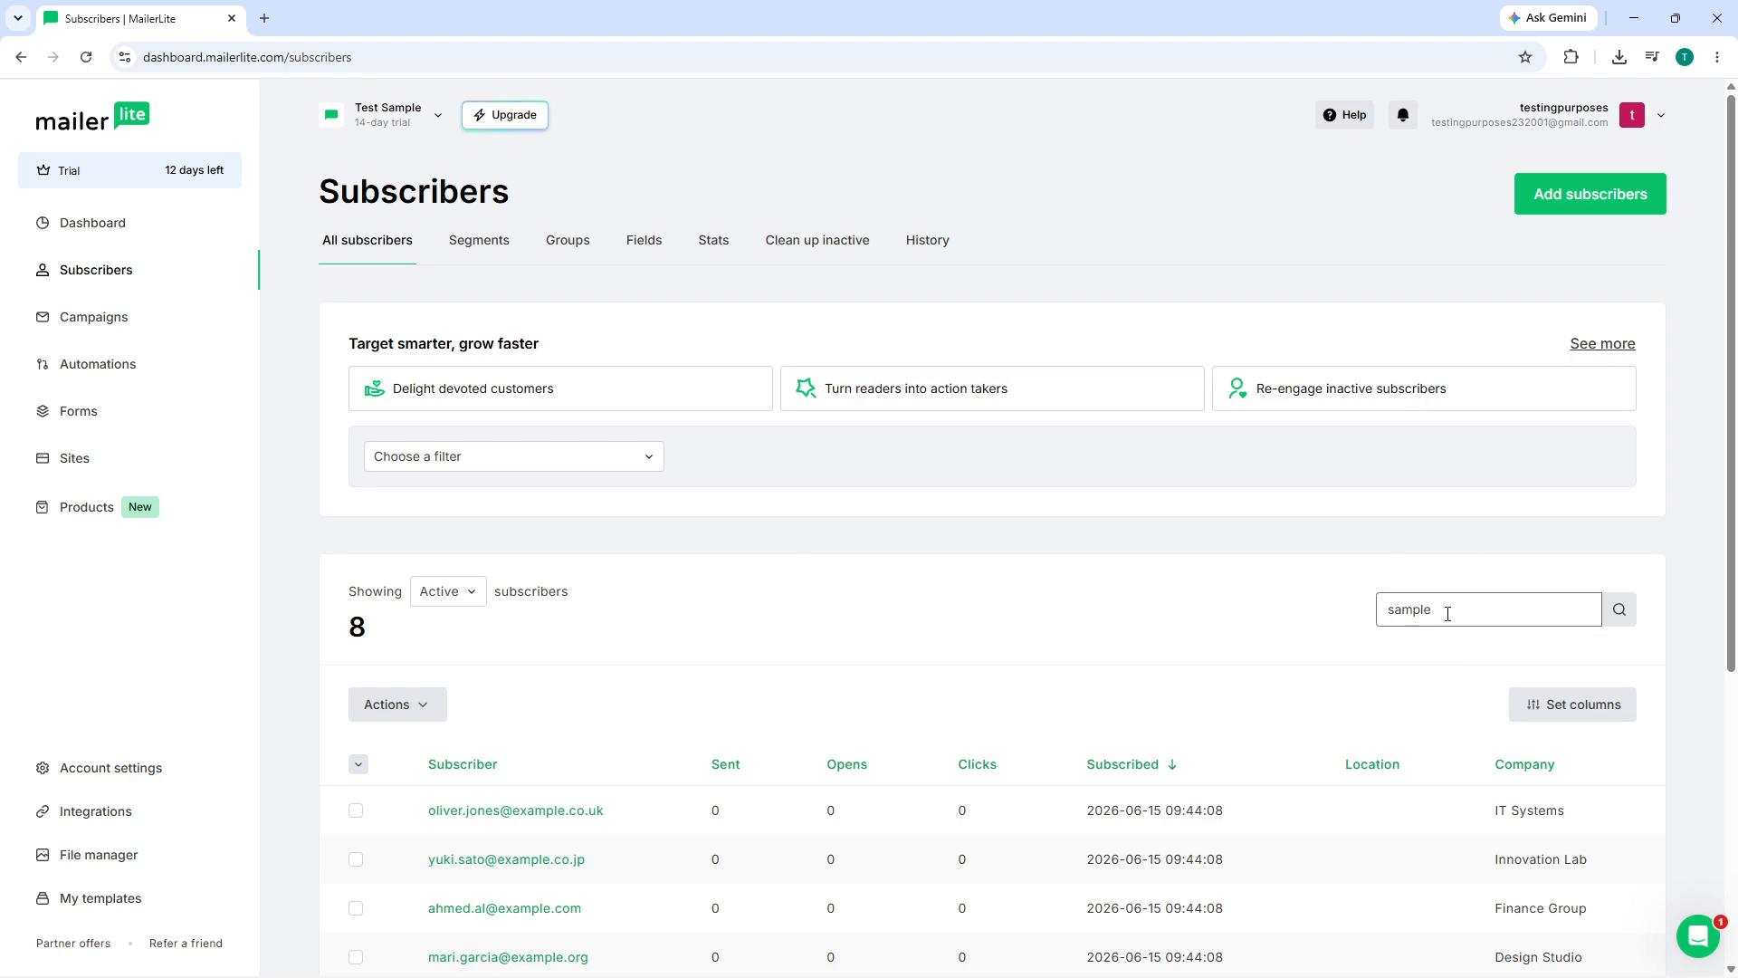
{"action": "left_click", "coordinate": [1620, 611]}
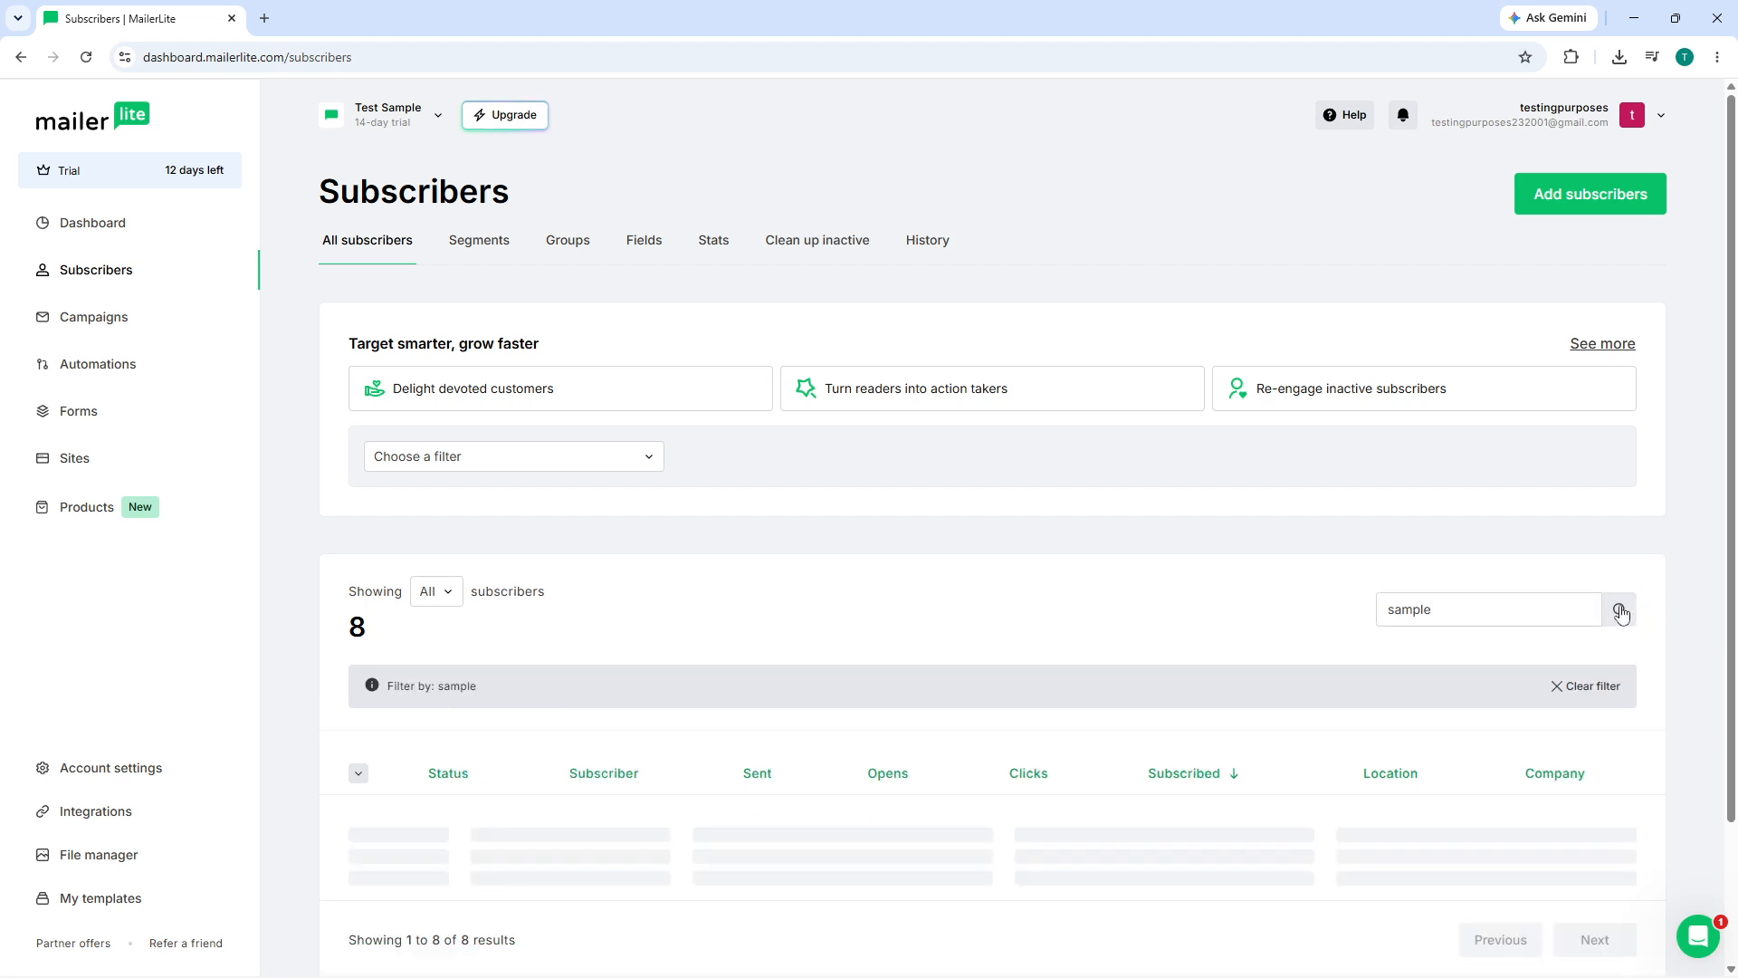
{"action": "scroll", "coordinate": [609, 663], "scroll_direction": "down", "scroll_amount": 2}
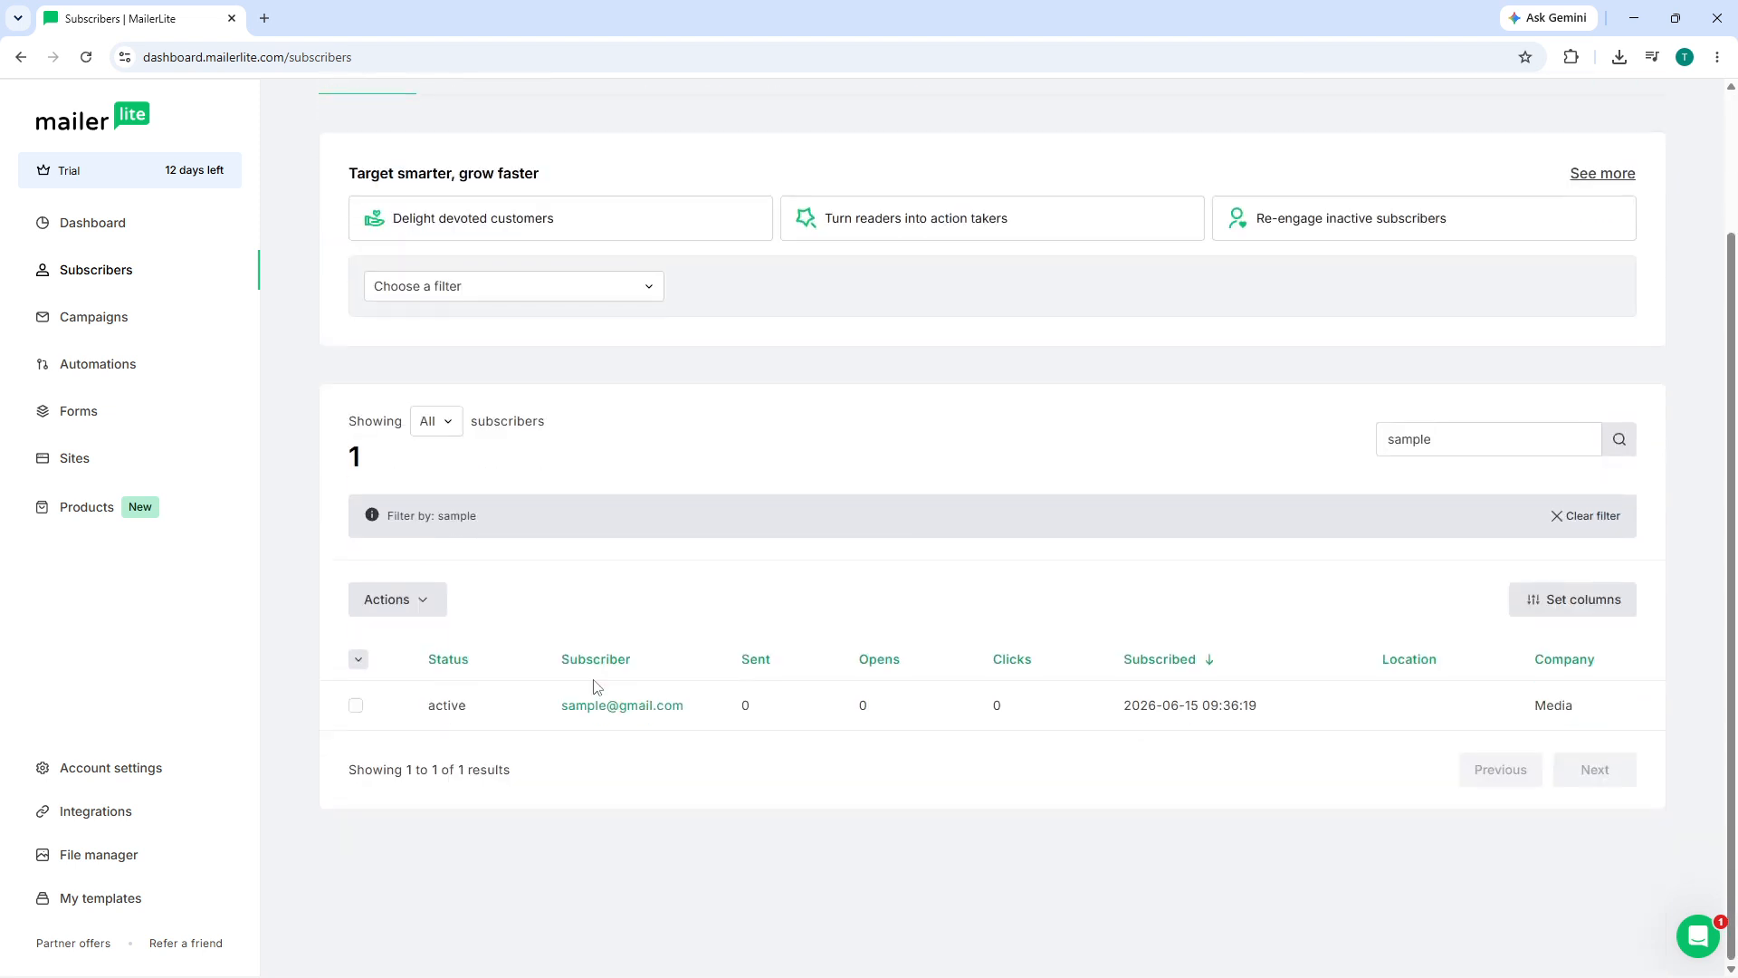
{"action": "left_click", "coordinate": [604, 715]}
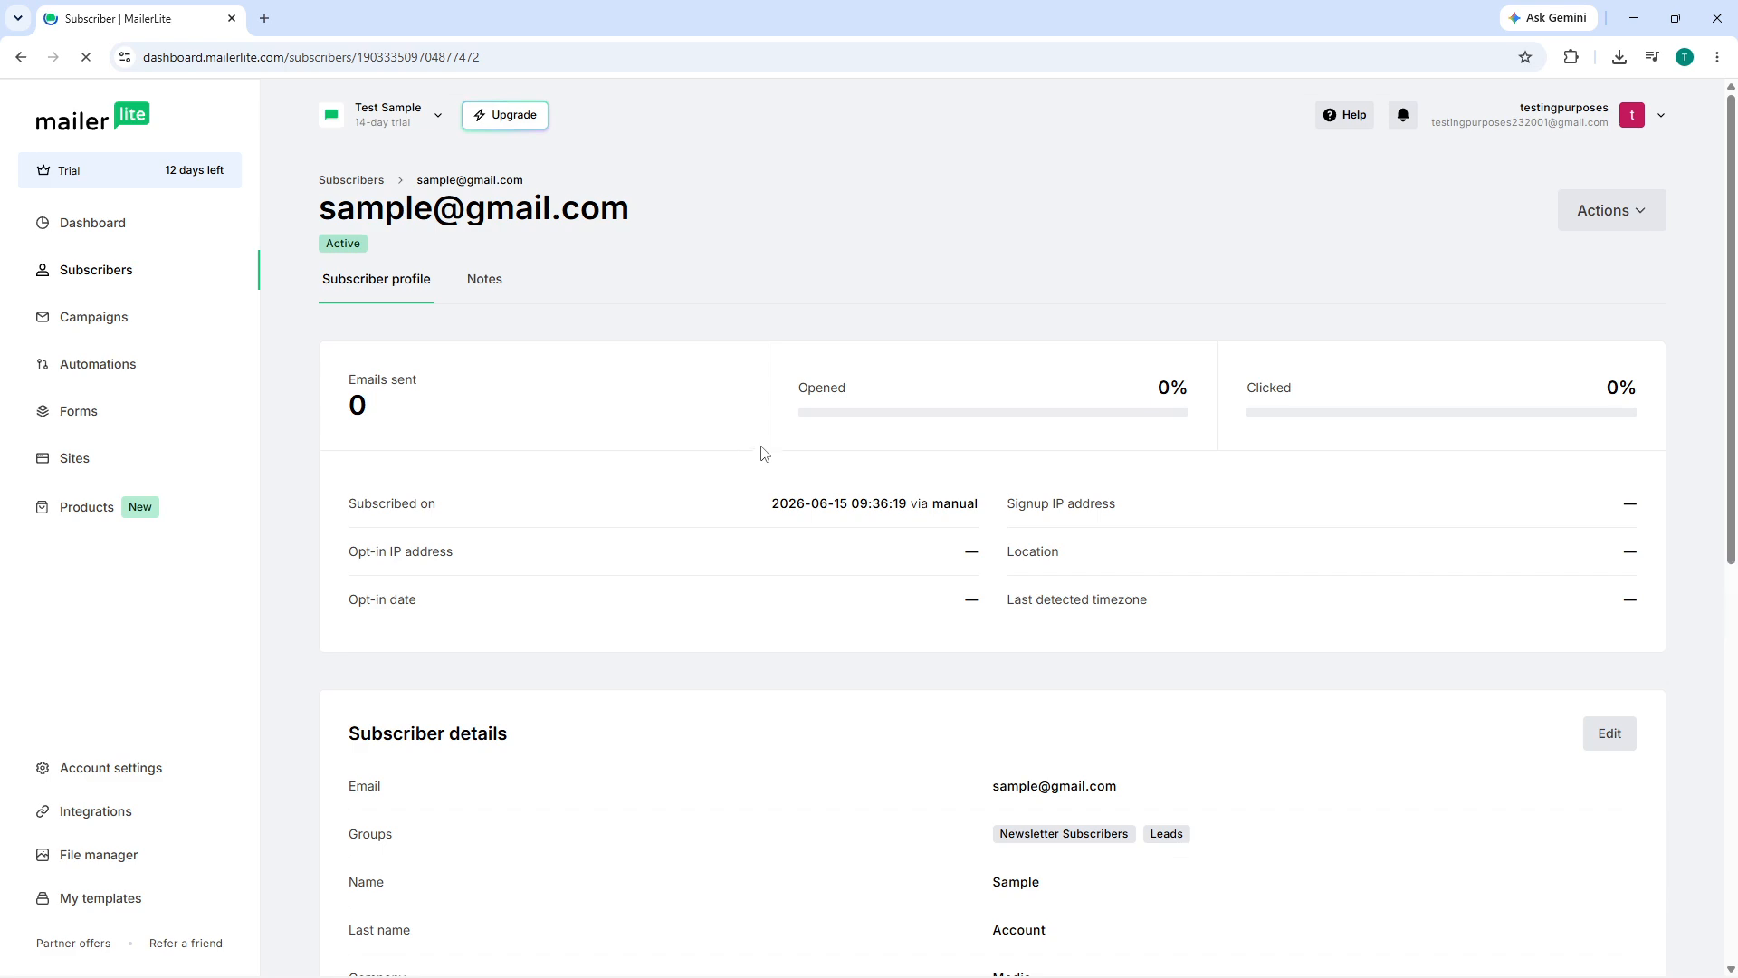
{"action": "scroll", "coordinate": [760, 457], "scroll_direction": "down", "scroll_amount": 4}
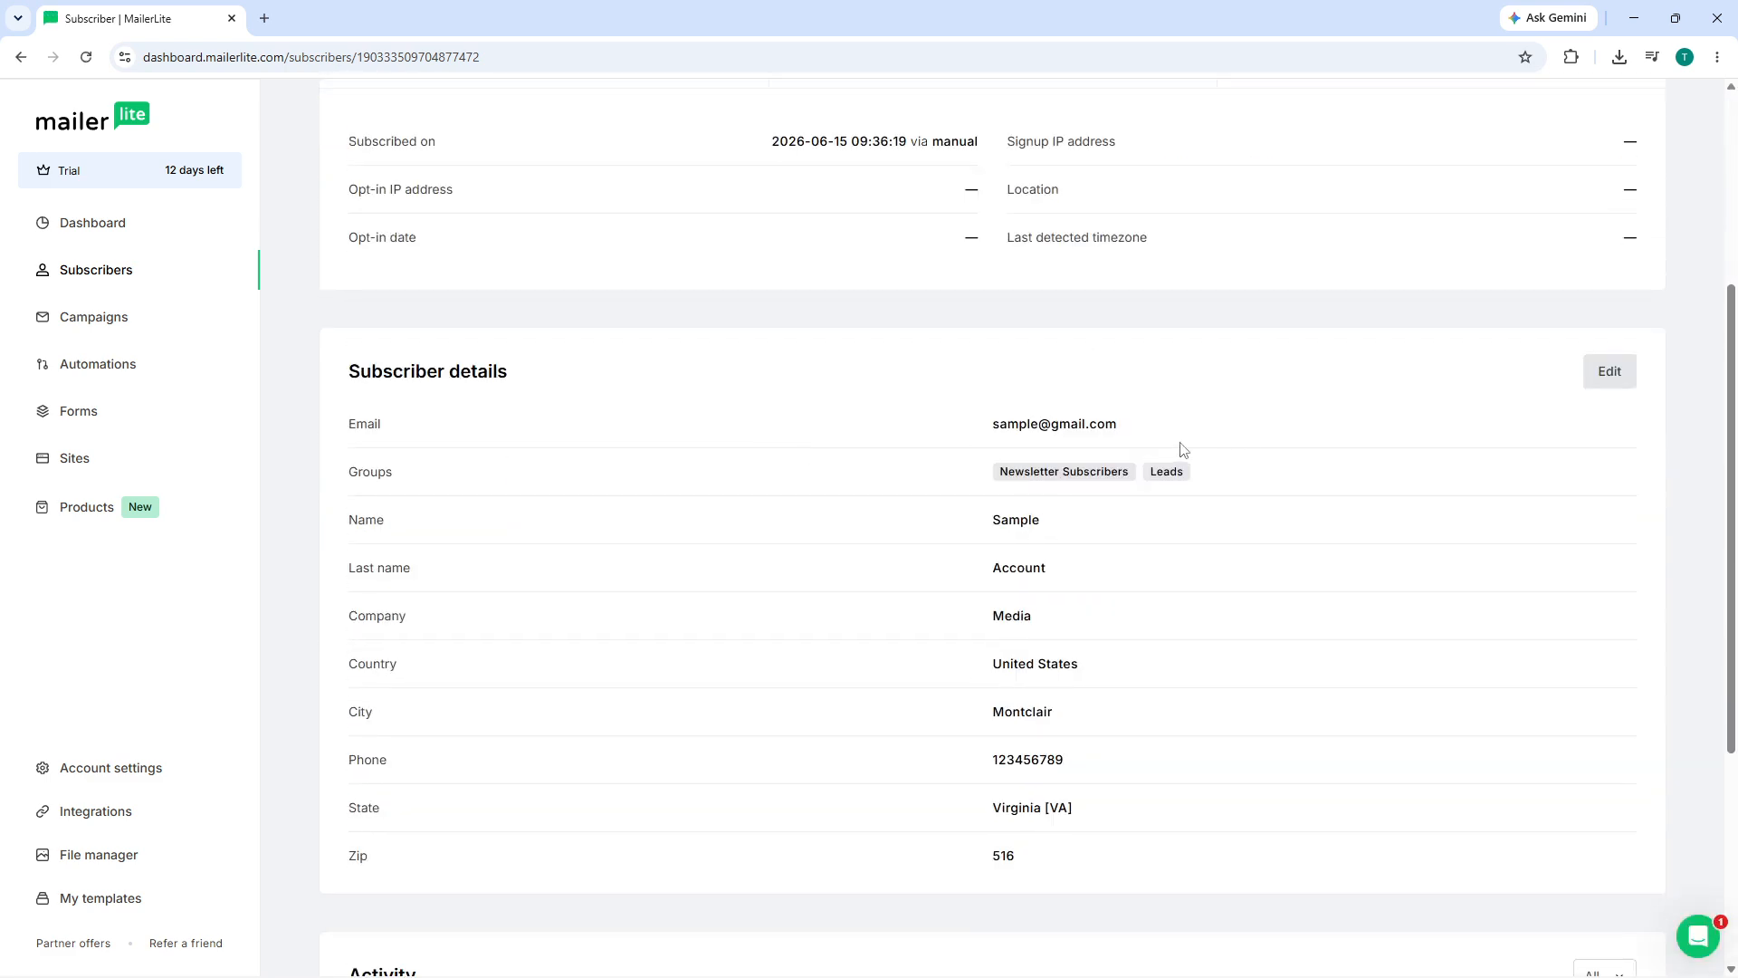
{"action": "scroll", "coordinate": [1150, 459], "scroll_direction": "down", "scroll_amount": 4}
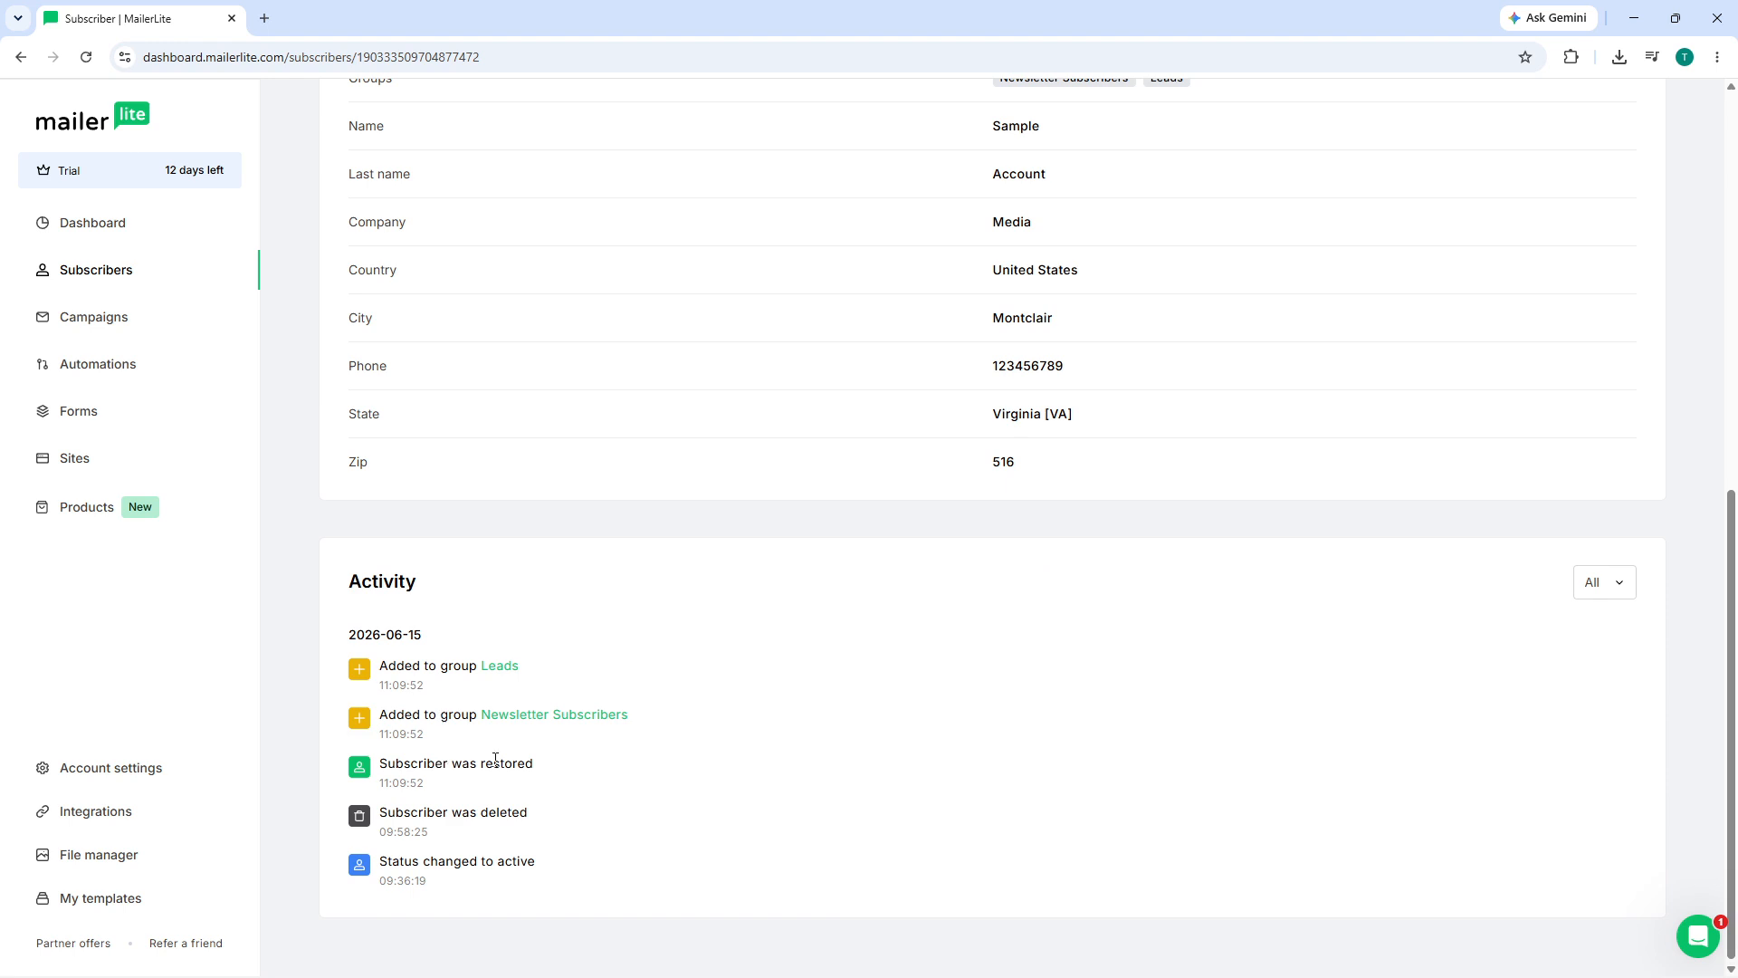
{"action": "scroll", "coordinate": [507, 702], "scroll_direction": "up", "scroll_amount": 6}
{"action": "scroll", "coordinate": [588, 562], "scroll_direction": "up", "scroll_amount": 3}
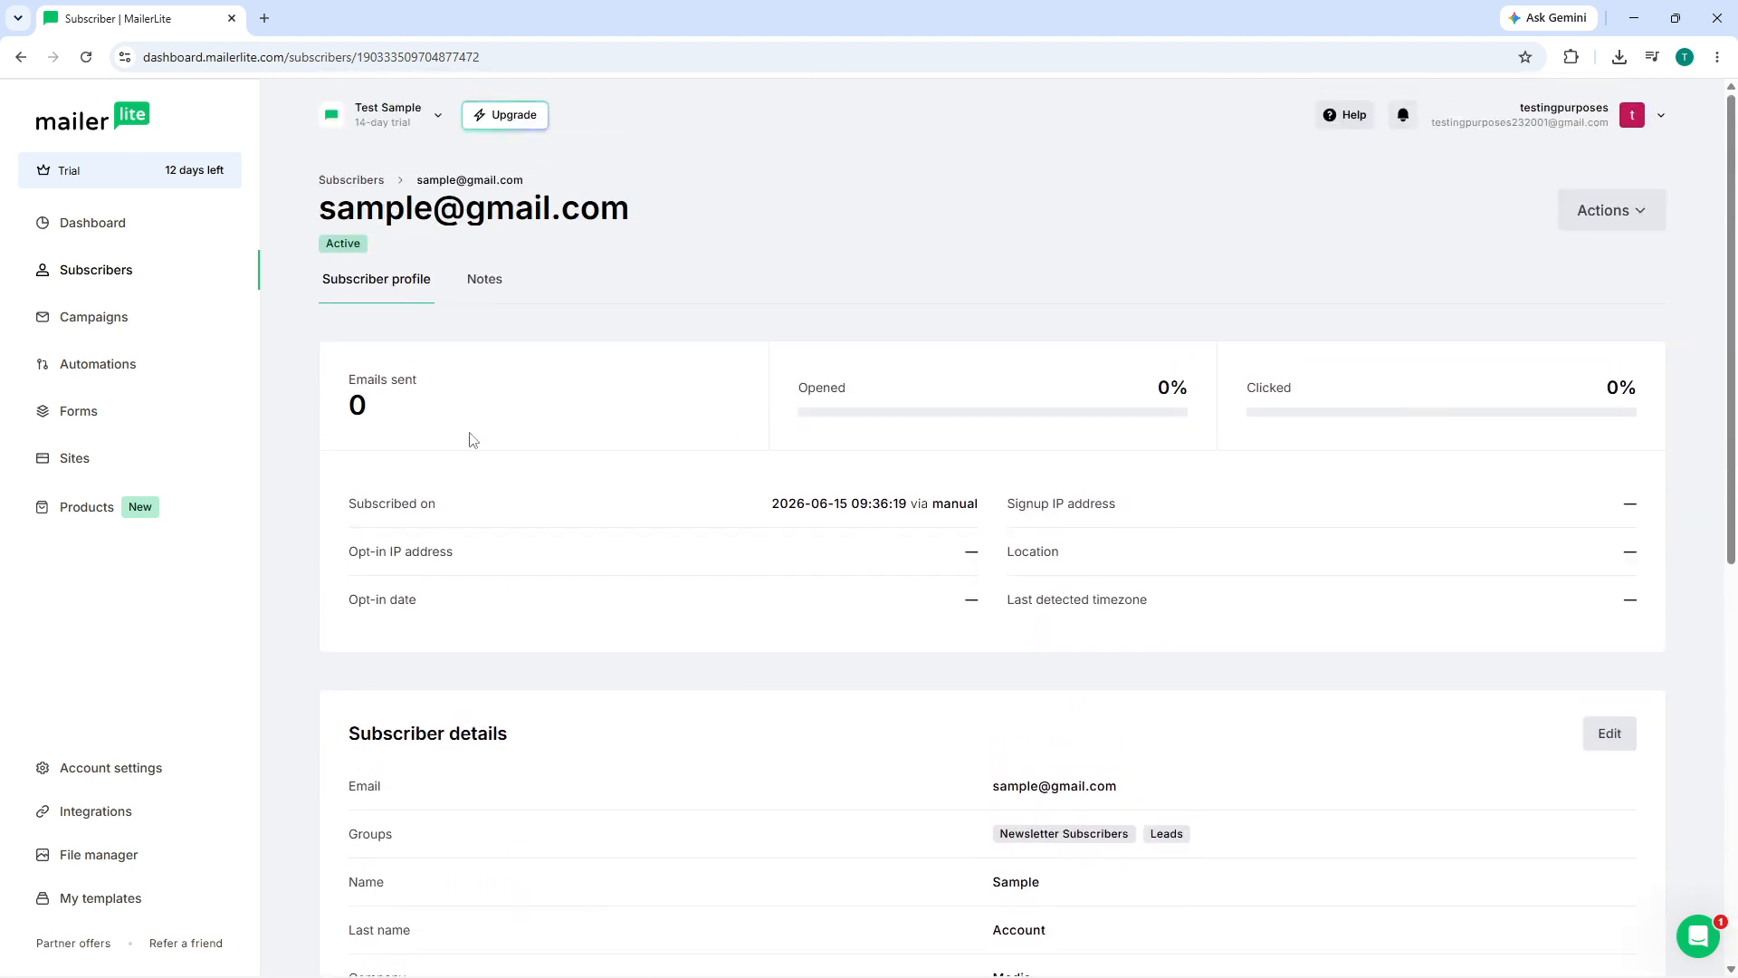
{"action": "scroll", "coordinate": [1086, 574], "scroll_direction": "down", "scroll_amount": 8}
{"action": "scroll", "coordinate": [1358, 367], "scroll_direction": "up", "scroll_amount": 2}
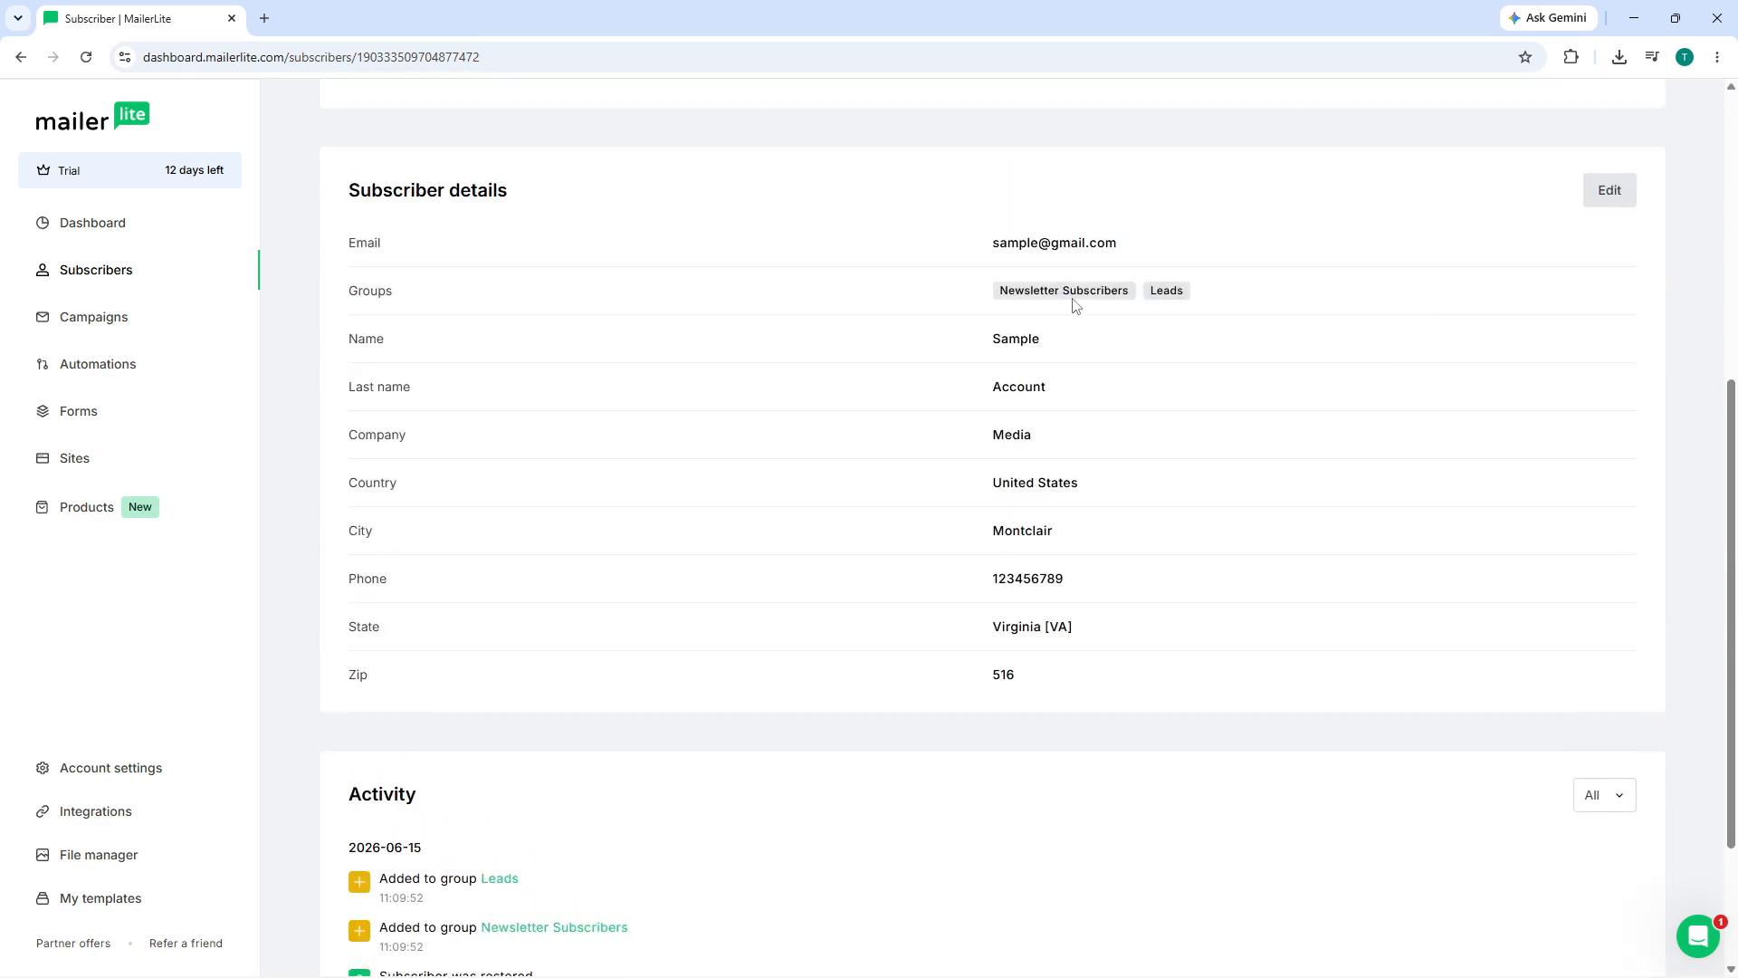
{"action": "left_click", "coordinate": [1603, 192]}
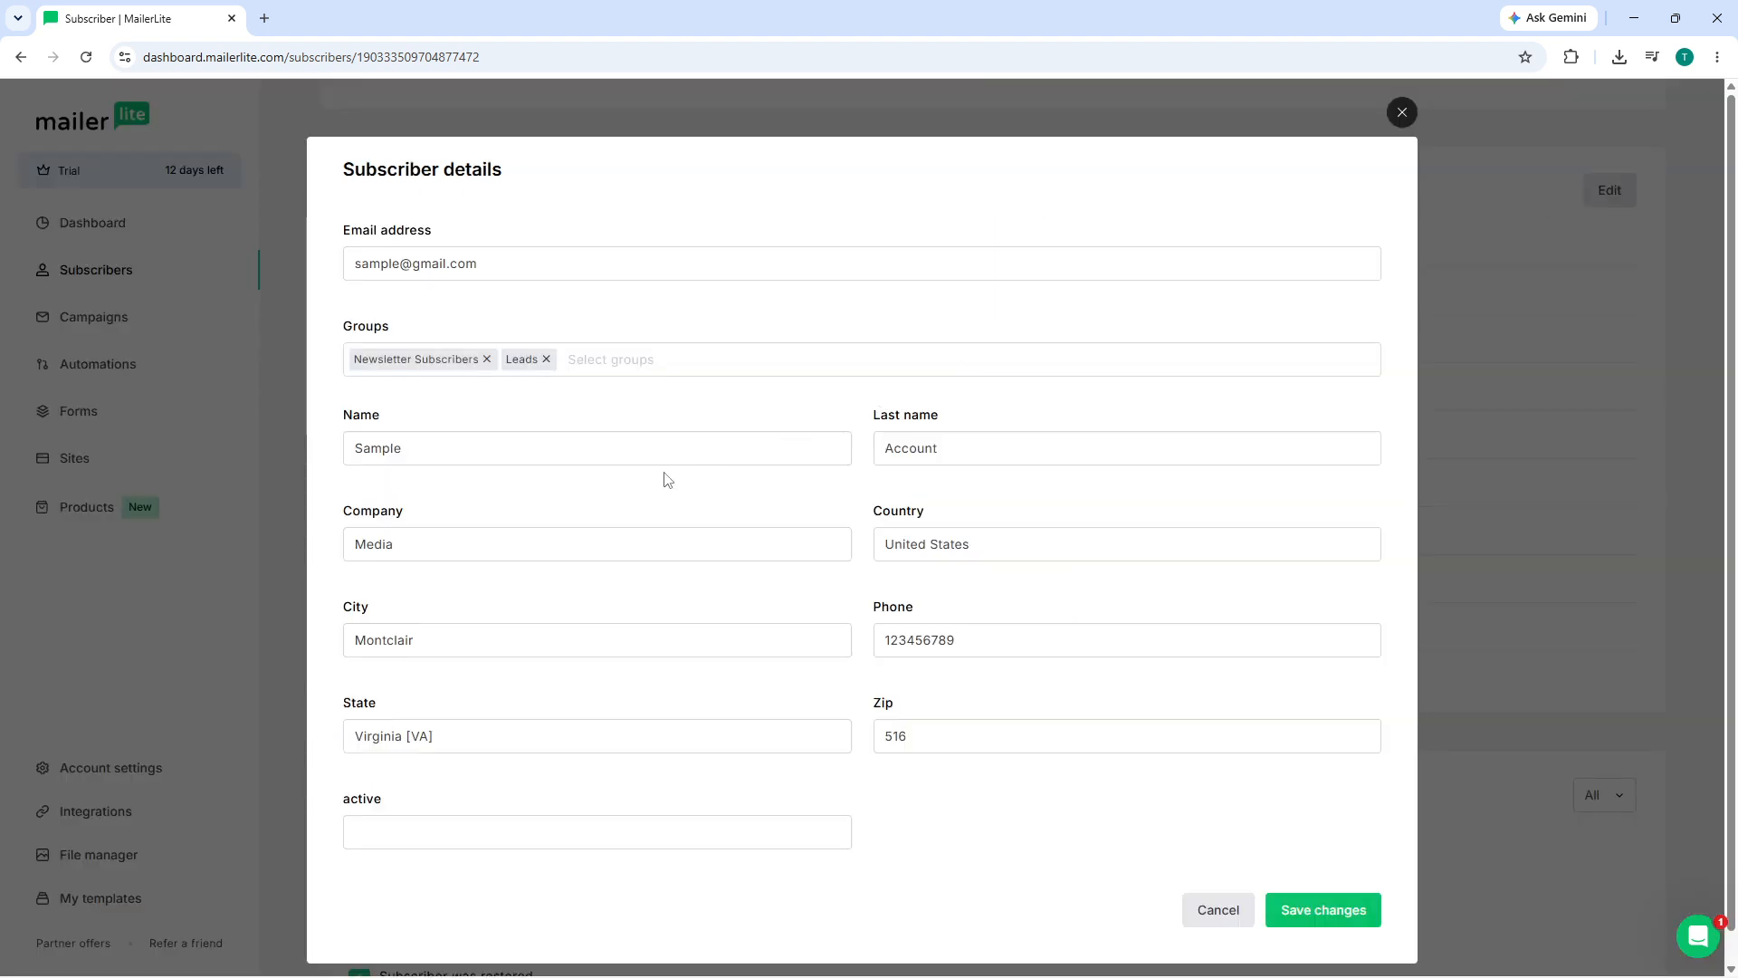
{"action": "left_click", "coordinate": [1402, 112]}
{"action": "scroll", "coordinate": [778, 330], "scroll_direction": "up", "scroll_amount": 5}
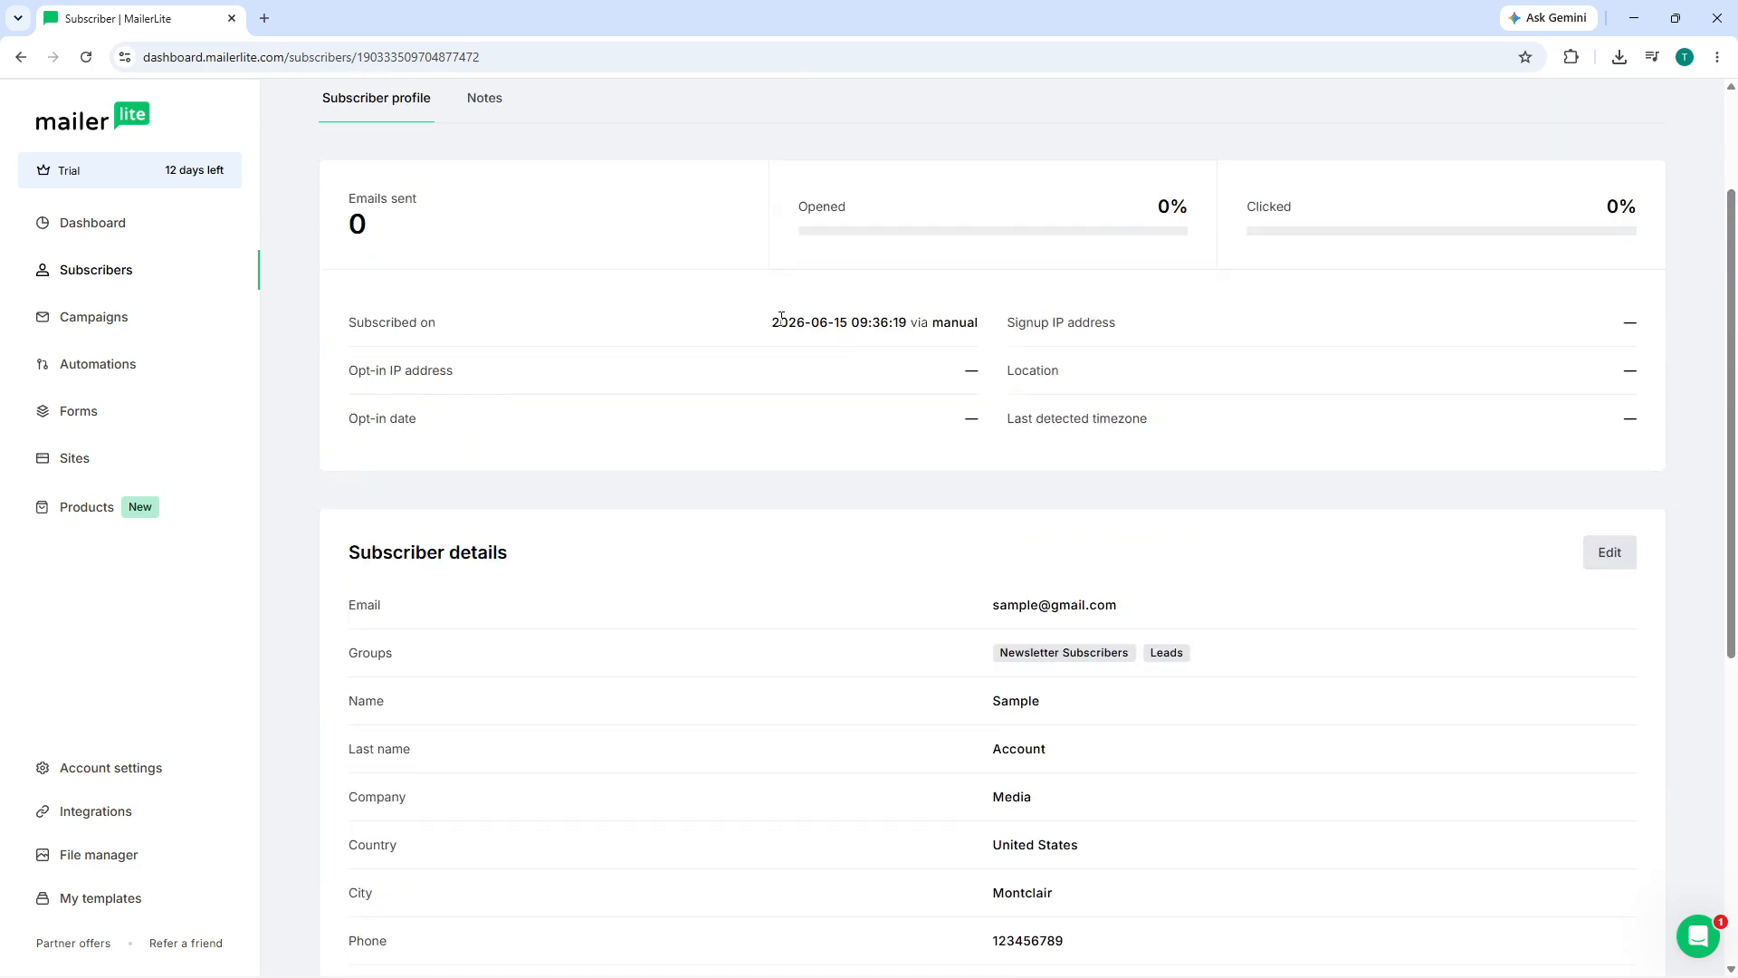
{"action": "scroll", "coordinate": [661, 452], "scroll_direction": "up", "scroll_amount": 1}
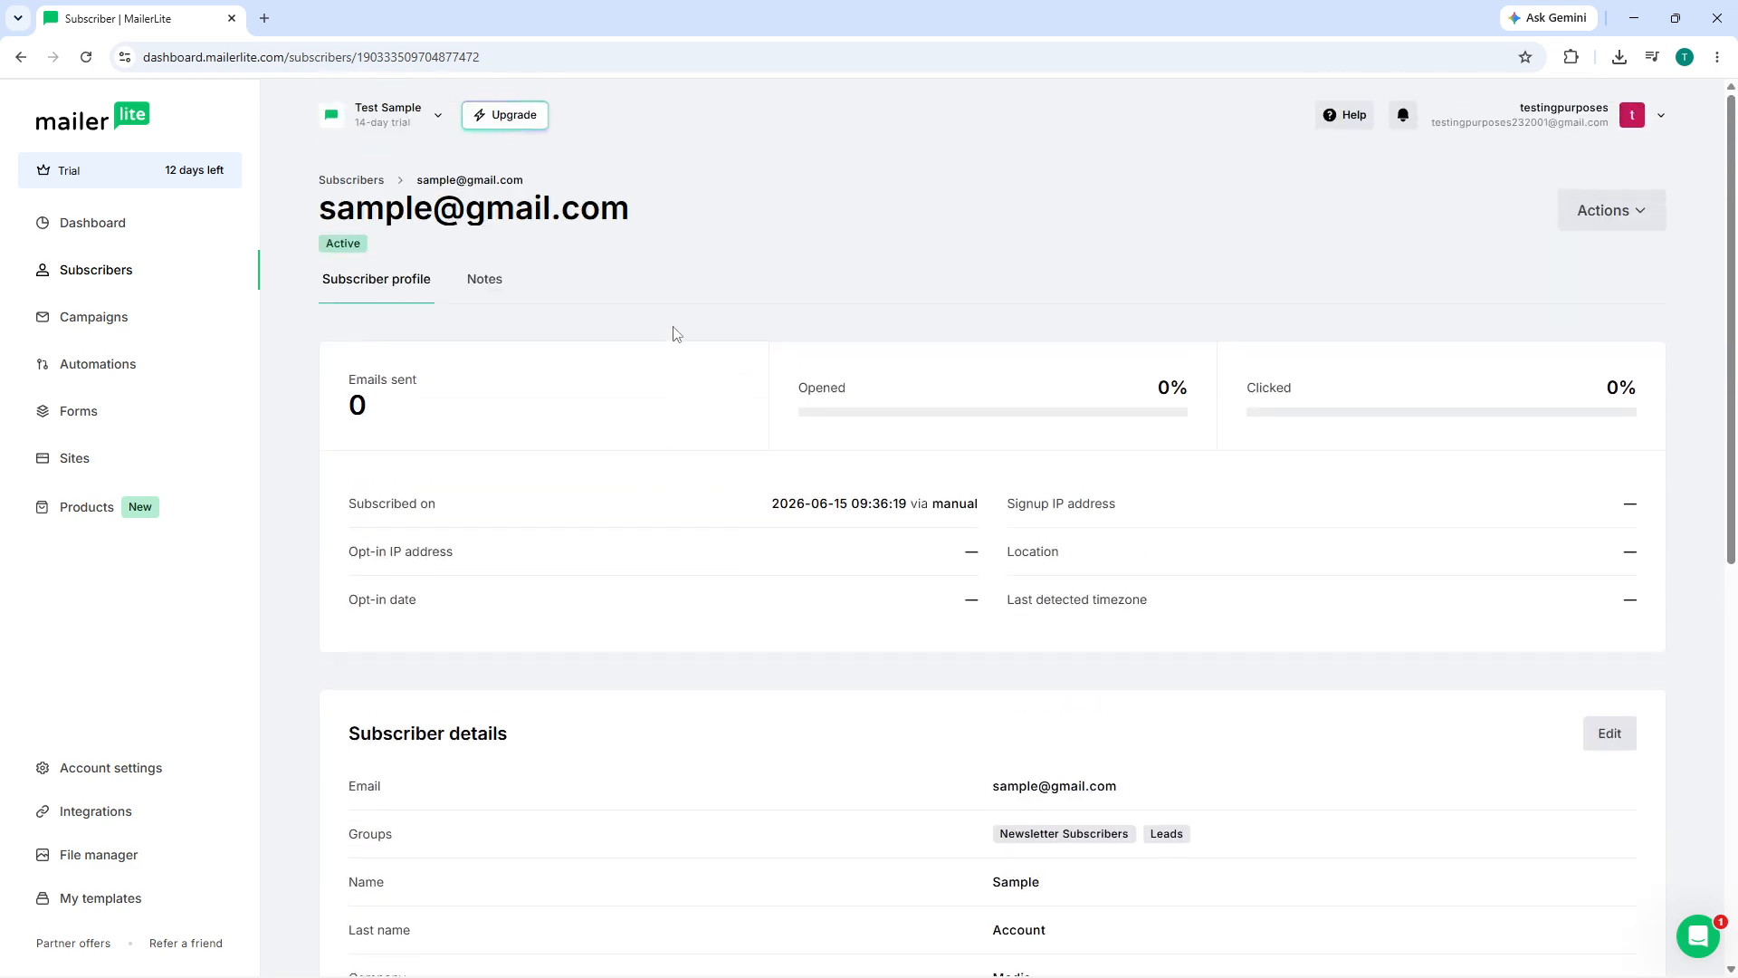